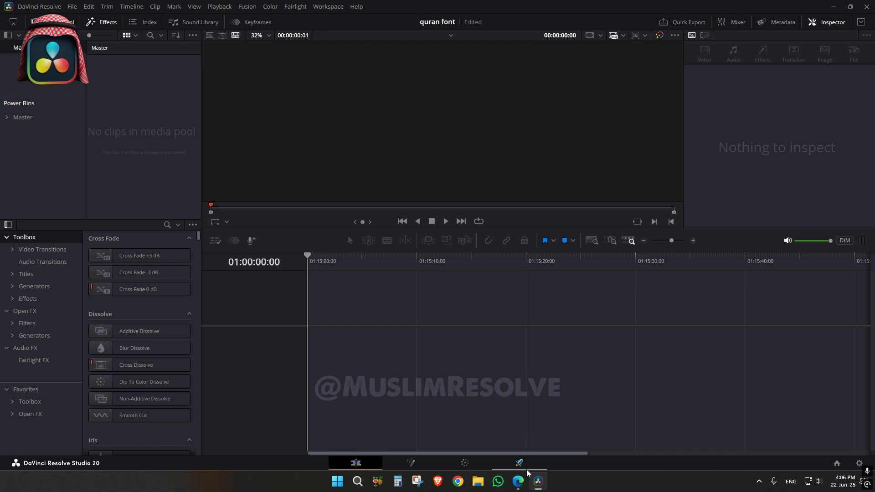
# - On Quran.com, select verse 2:11's Arabic text, then browse the Arabic font list in reading settings
pyautogui.click(519, 480)
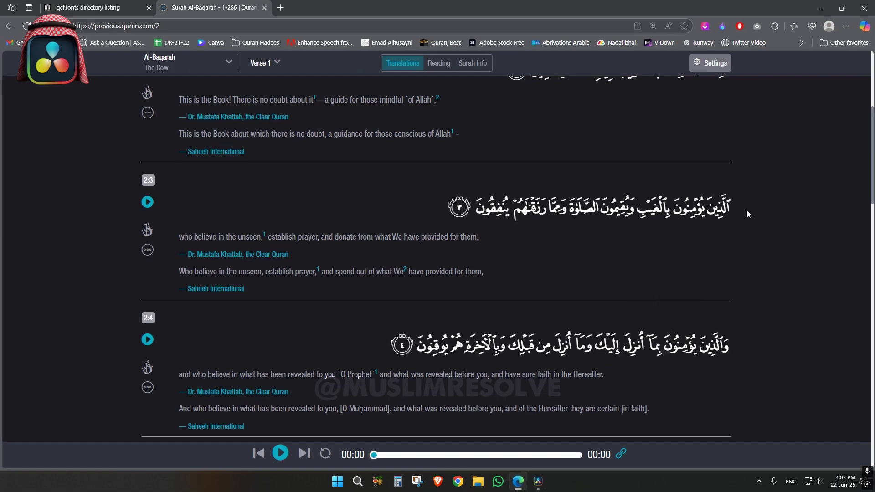
pyautogui.scroll(-4, 705, 288)
pyautogui.scroll(-10, 688, 307)
pyautogui.moveTo(731, 240); pyautogui.dragTo(260, 239)
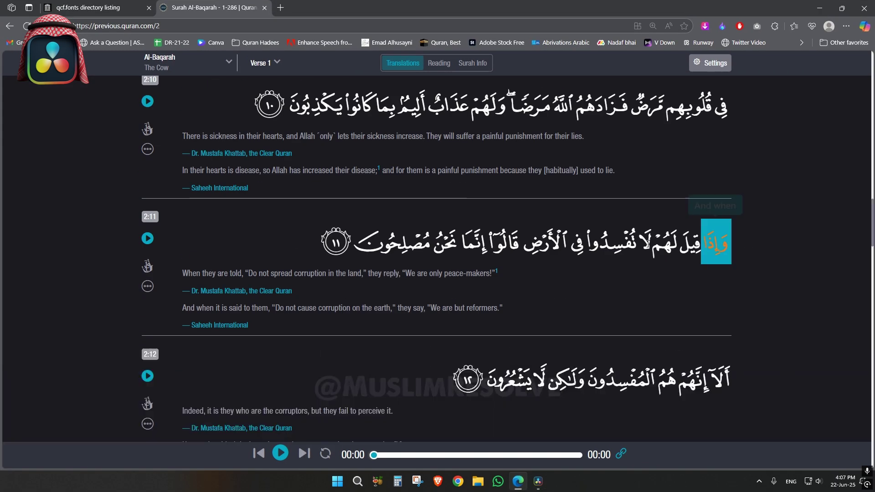
pyautogui.click(667, 279)
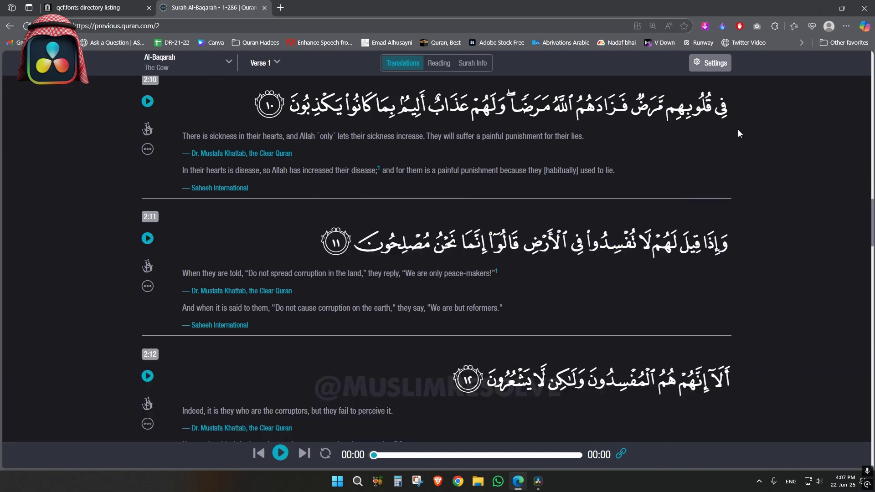
pyautogui.click(711, 63)
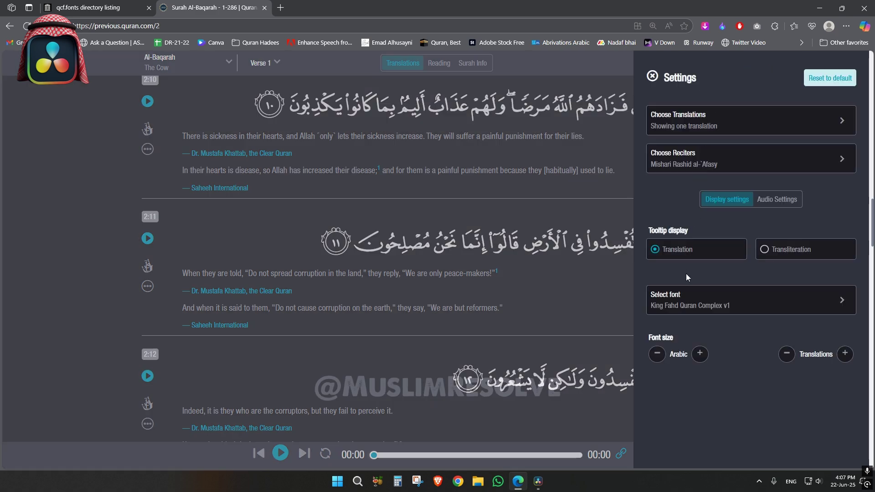
pyautogui.click(687, 289)
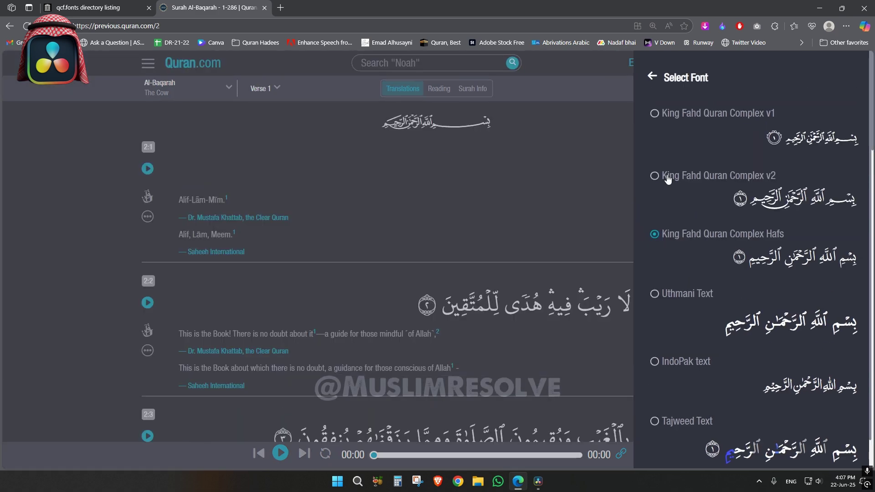
pyautogui.click(550, 144)
pyautogui.scroll(-3, 289, 202)
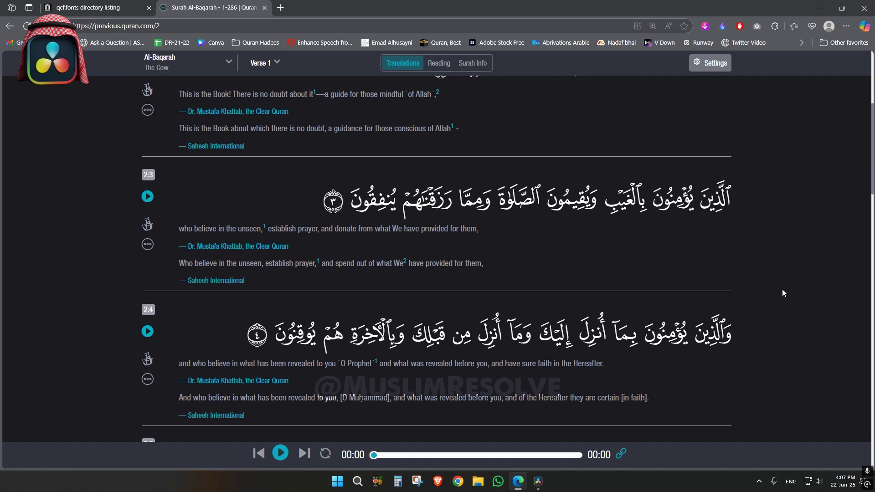
pyautogui.scroll(-1, 260, 203)
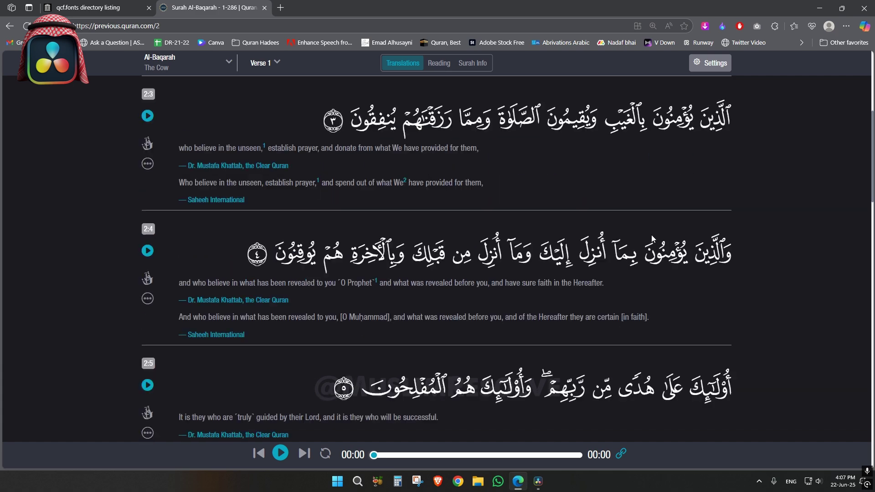
pyautogui.scroll(-2, 479, 226)
pyautogui.scroll(3, 726, 258)
pyautogui.scroll(4, 743, 196)
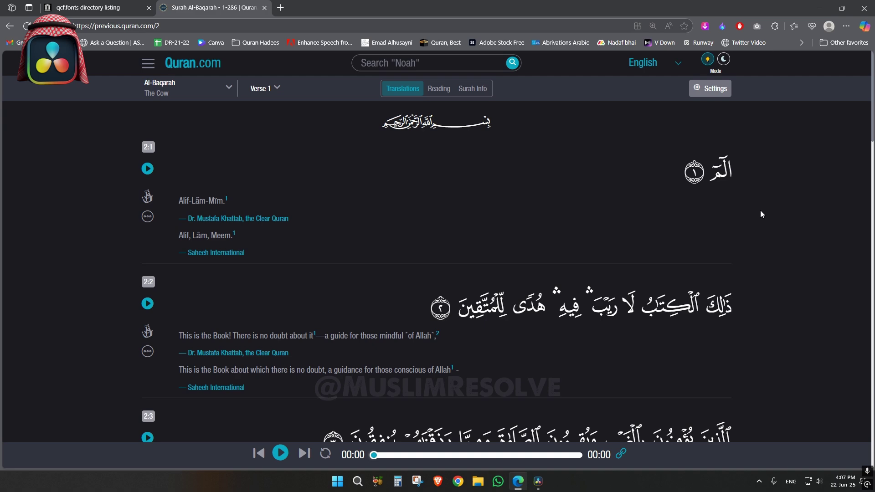
pyautogui.scroll(-5, 773, 239)
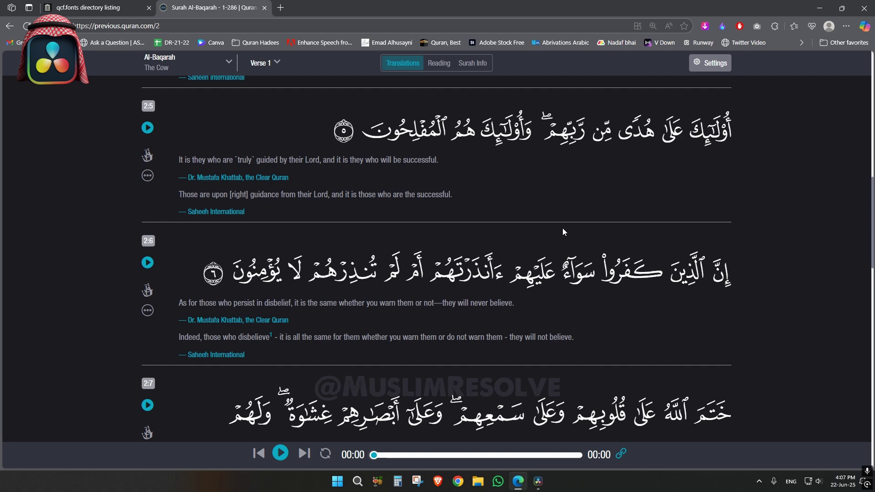
pyautogui.scroll(10, 590, 235)
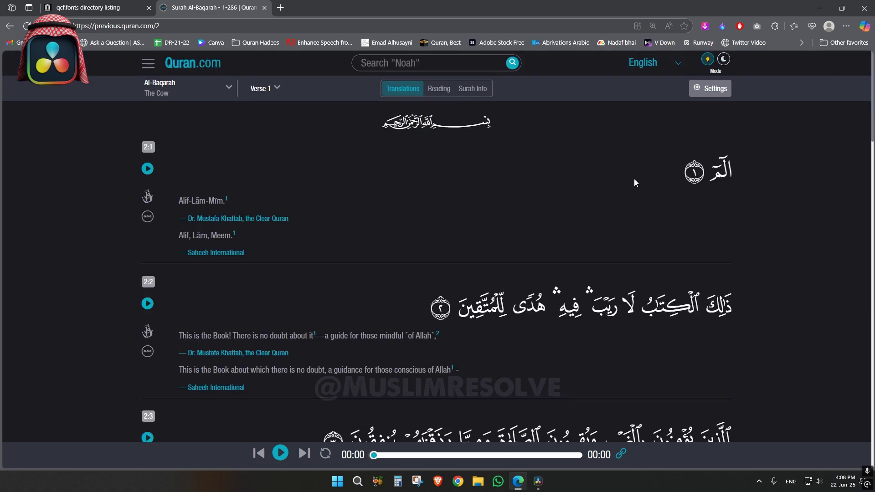
pyautogui.scroll(-3, 767, 286)
pyautogui.scroll(3, 771, 206)
# - Switch the verses' Arabic font to King Fahd Quran Complex v1
pyautogui.click(712, 91)
pyautogui.click(687, 237)
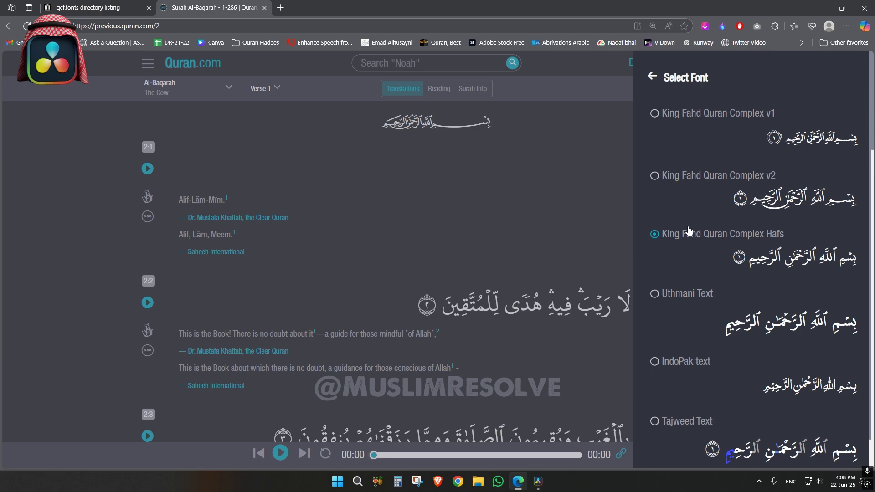
pyautogui.click(667, 116)
pyautogui.click(546, 197)
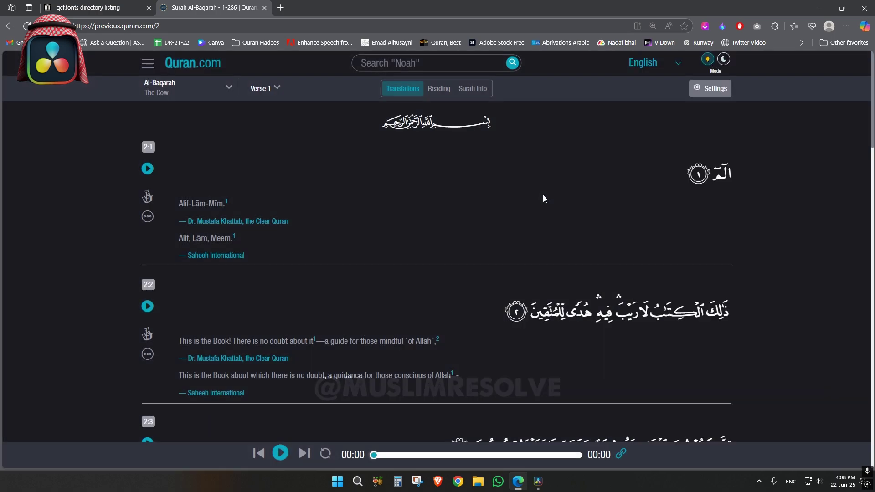
pyautogui.scroll(-2, 717, 299)
pyautogui.scroll(-3, 716, 299)
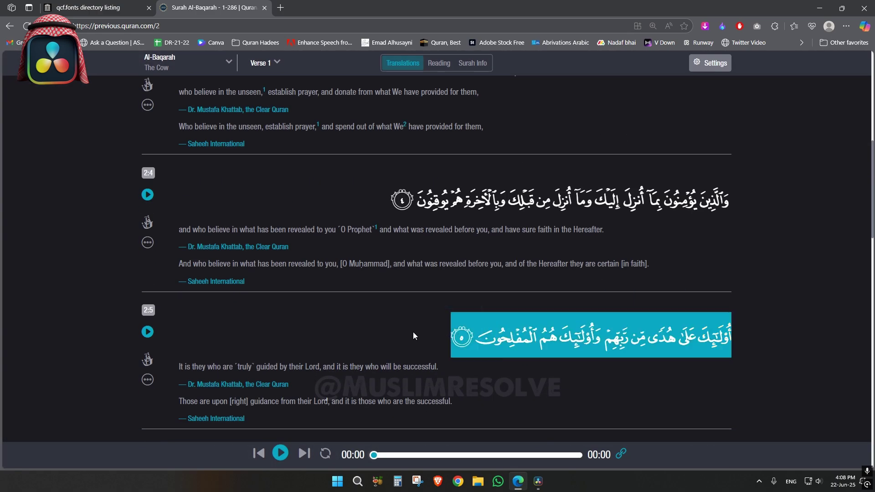
pyautogui.scroll(-4, 675, 339)
pyautogui.scroll(-8, 675, 340)
pyautogui.scroll(-4, 684, 331)
pyautogui.scroll(-4, 692, 323)
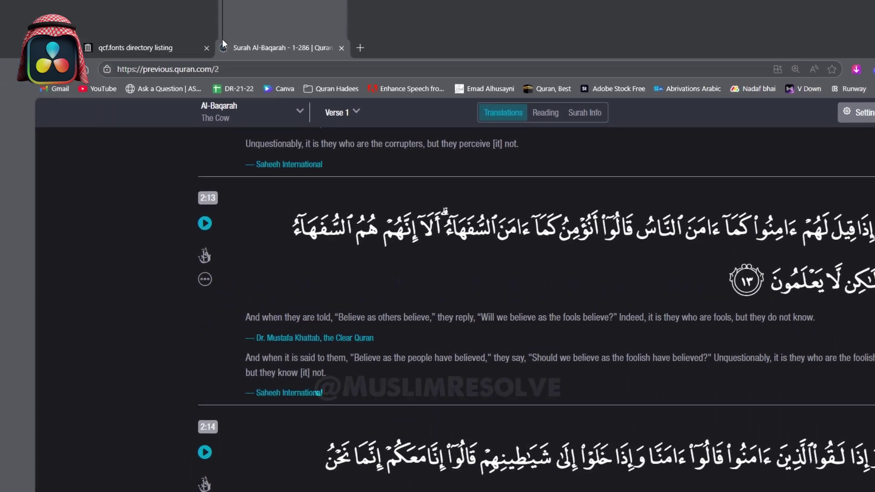
# - Download the 2005.zip and 2013.zip font archives from the qcf.fonts listing
pyautogui.click(113, 7)
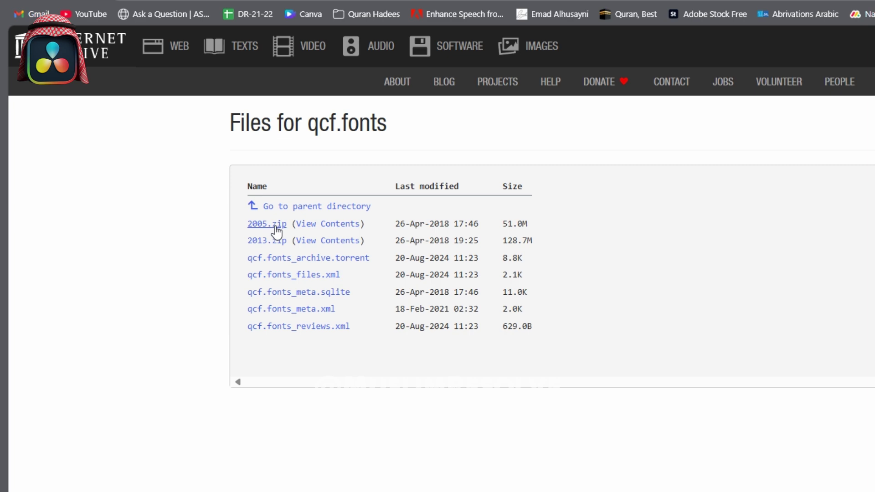
pyautogui.click(275, 229)
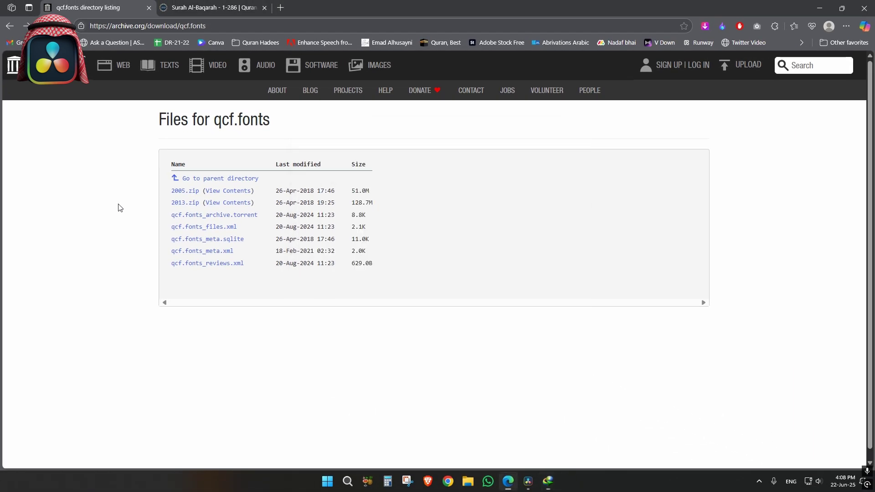
pyautogui.click(130, 200)
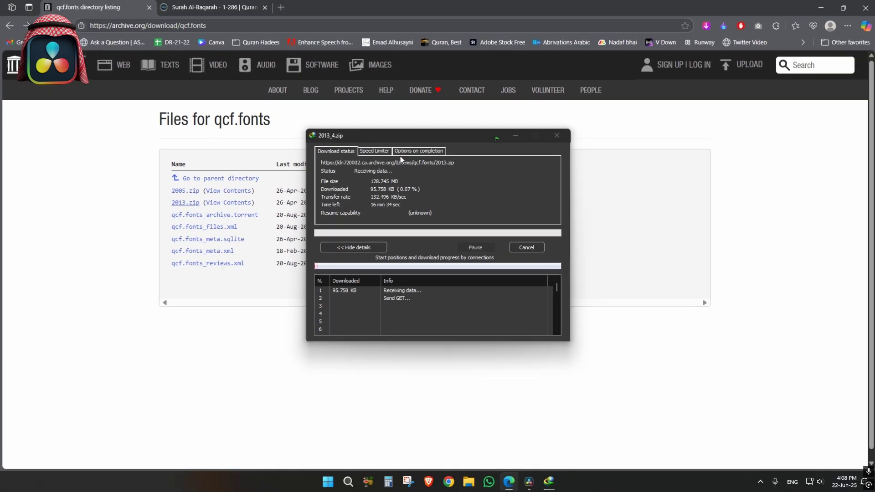
pyautogui.click(469, 481)
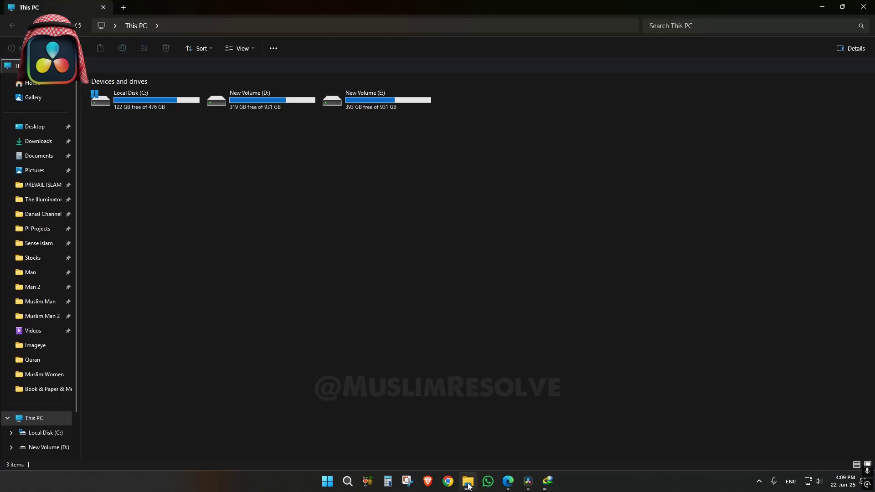
# - Extract 2005.zip from Downloads into a 2005 folder and open its QCF_BSML.fonts subfolder
pyautogui.click(39, 141)
pyautogui.click(102, 110)
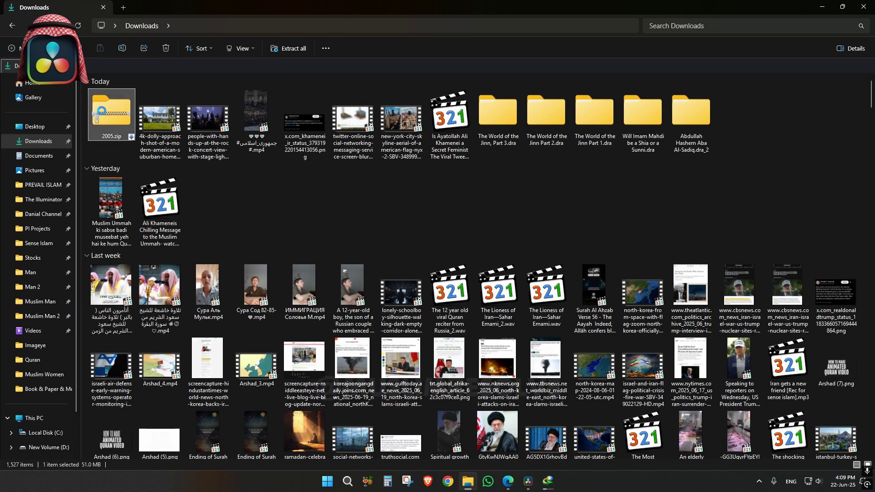
pyautogui.rightClick(102, 110)
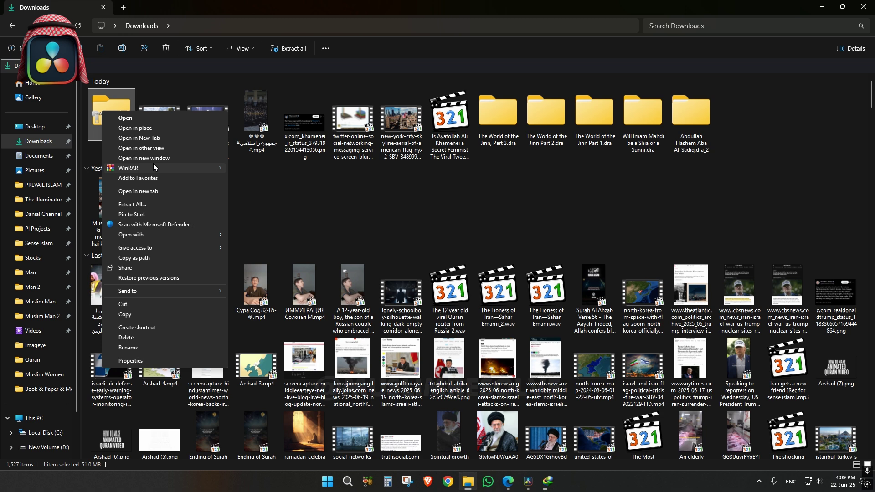
pyautogui.moveTo(129, 168)
pyautogui.click(257, 181)
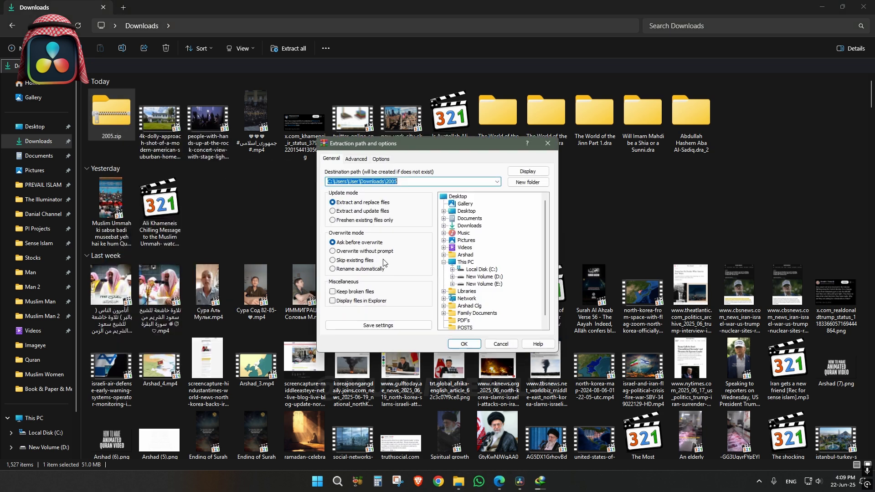
pyautogui.click(464, 344)
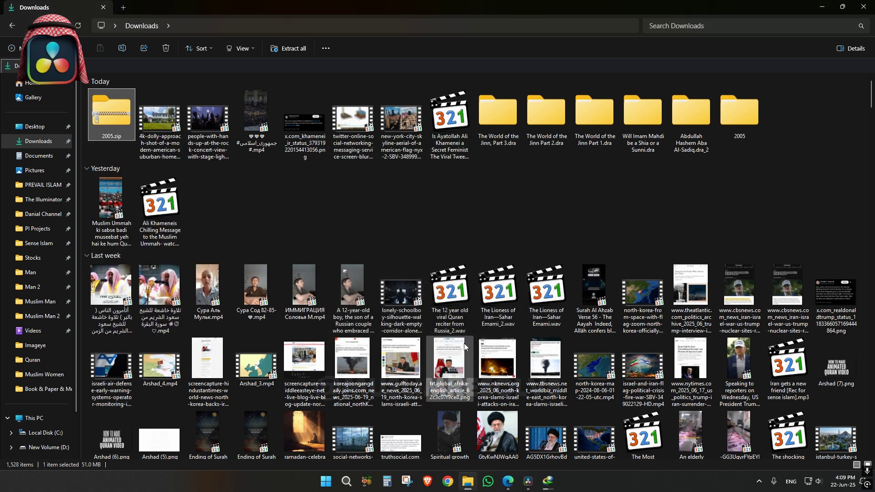
pyautogui.doubleClick(745, 113)
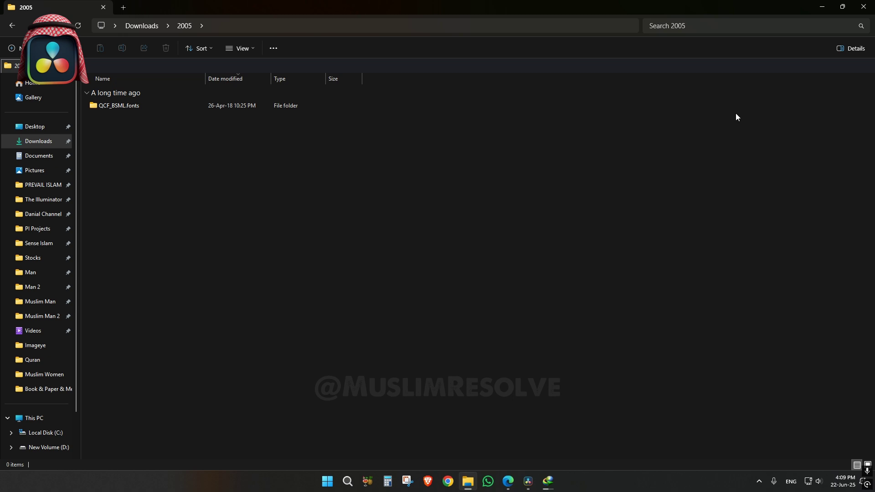
pyautogui.doubleClick(108, 107)
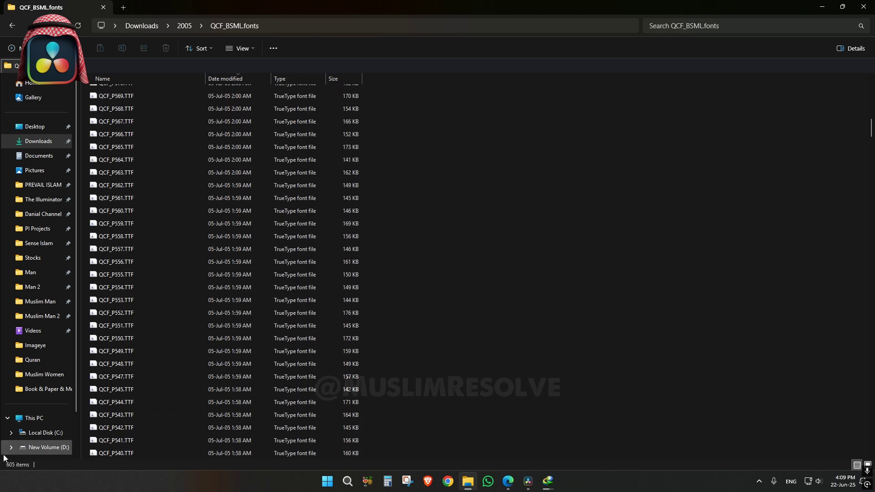
pyautogui.scroll(-5, 344, 349)
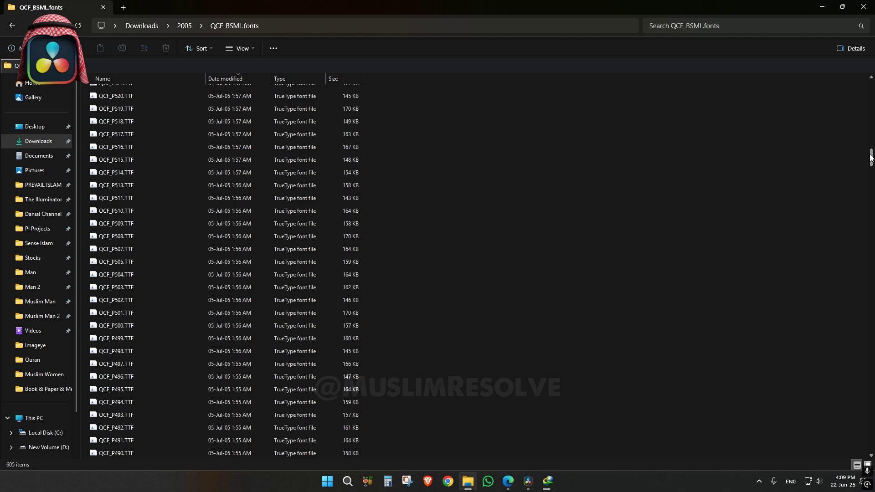
pyautogui.scroll(-5, 435, 263)
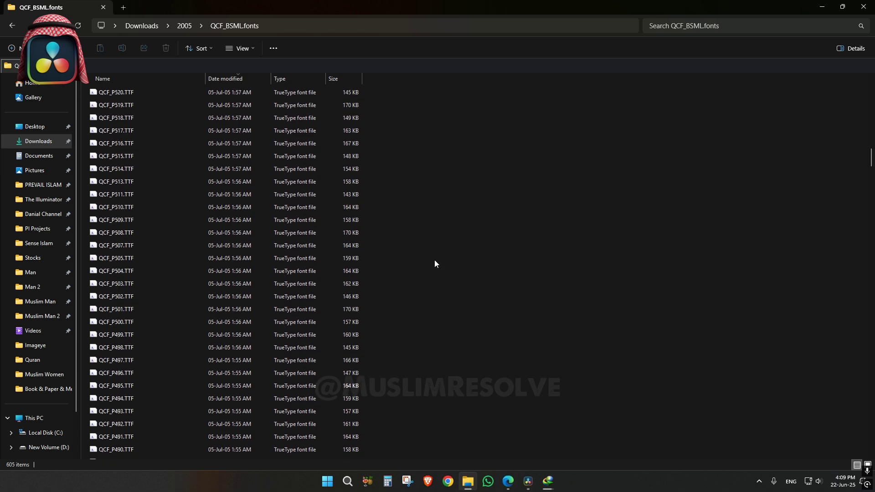
# - Install all the QCF_BSML font files for all users
pyautogui.hotkey('ctrl', 'a')
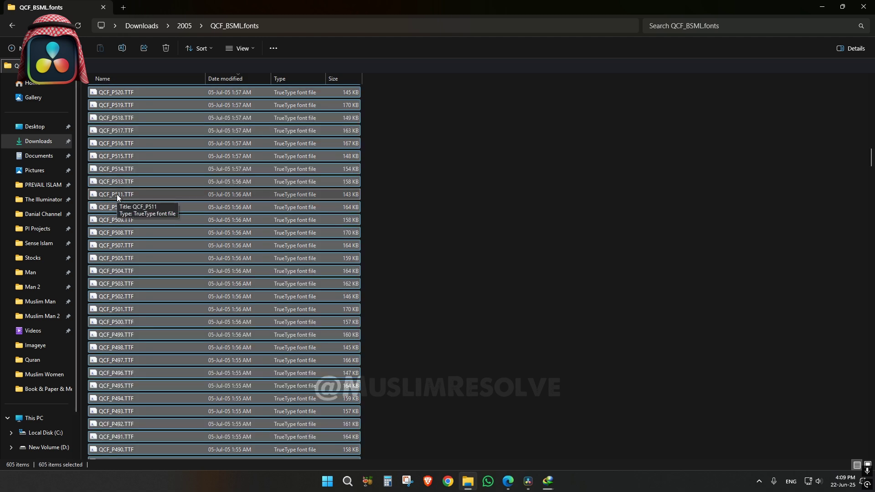
pyautogui.rightClick(117, 194)
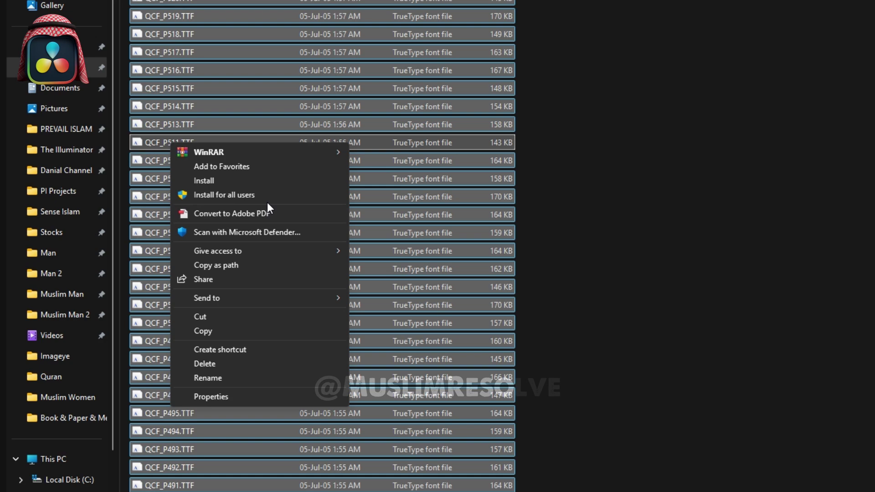
pyautogui.click(827, 200)
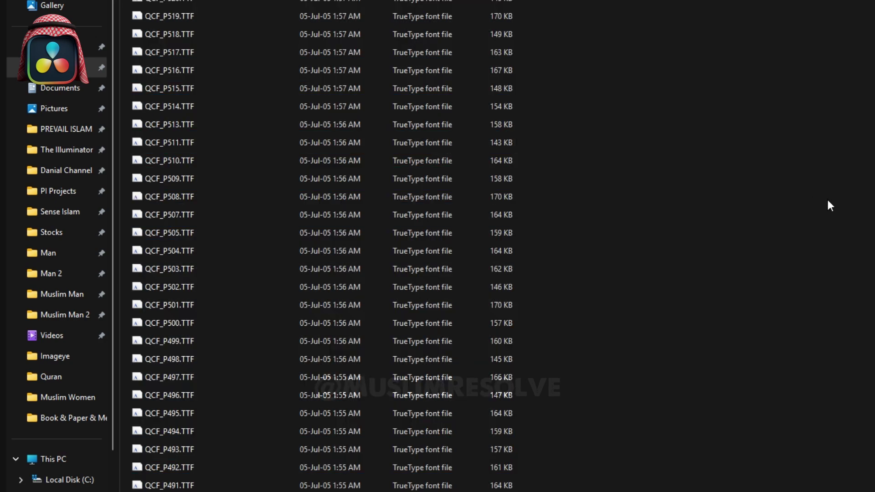
pyautogui.hotkey('alt', 'Up')
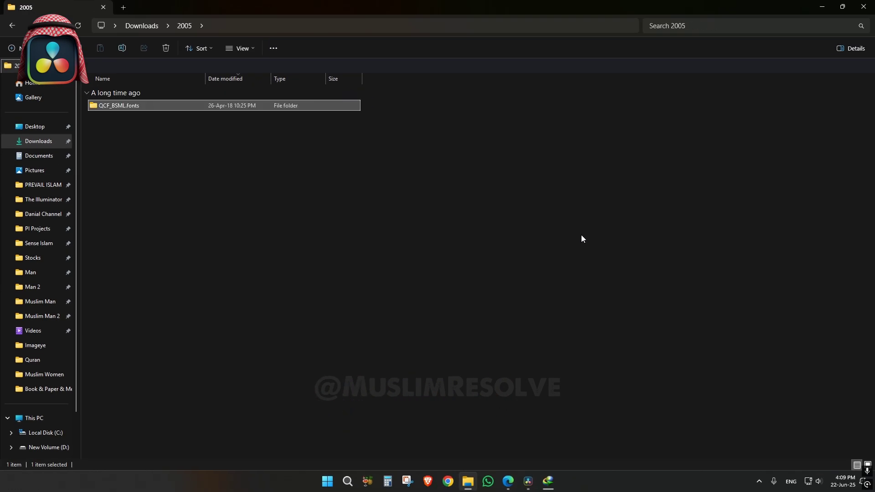
# - Extract 2013_4.zip in Downloads with WinRAR
pyautogui.hotkey('alt', 'Up')
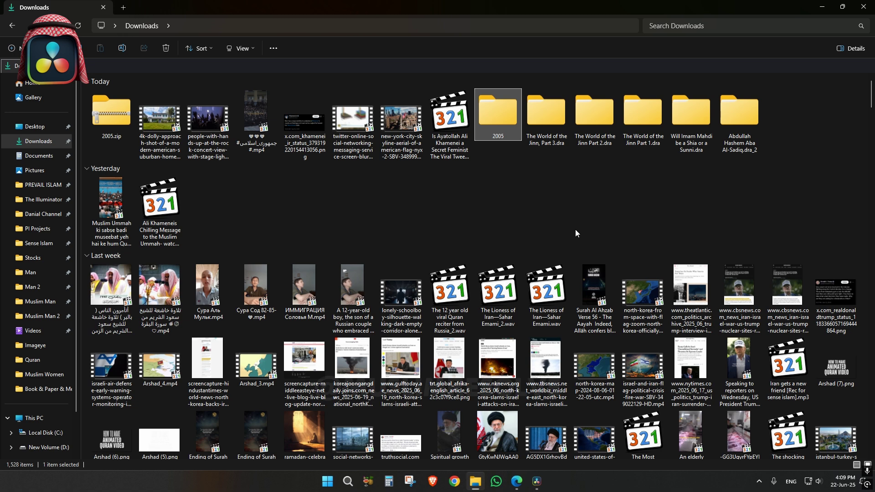
pyautogui.rightClick(776, 109)
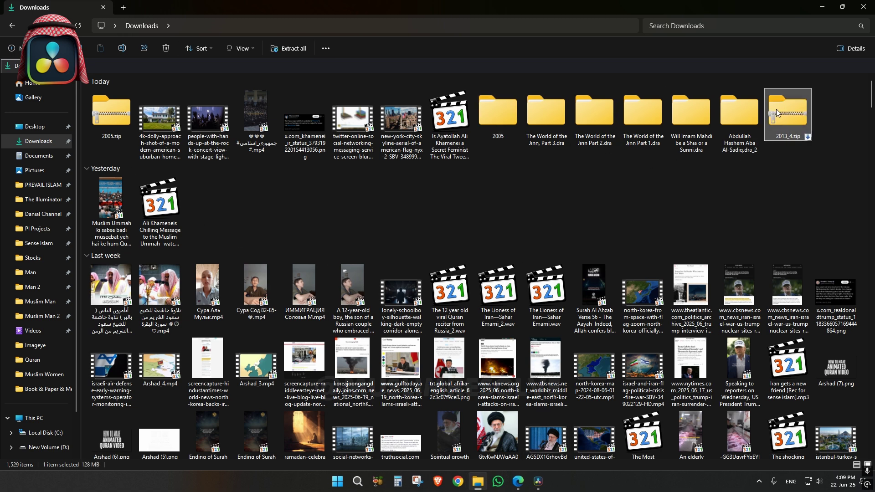
pyautogui.moveTo(800, 165)
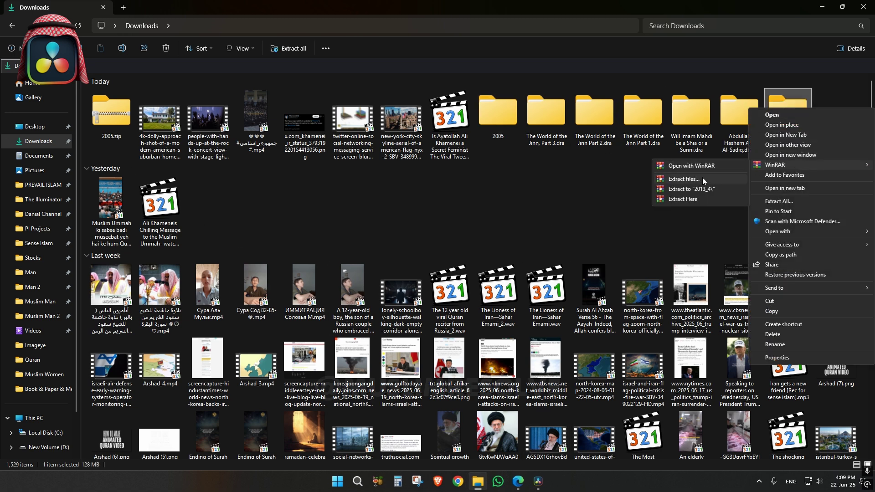
pyautogui.click(703, 177)
pyautogui.click(465, 344)
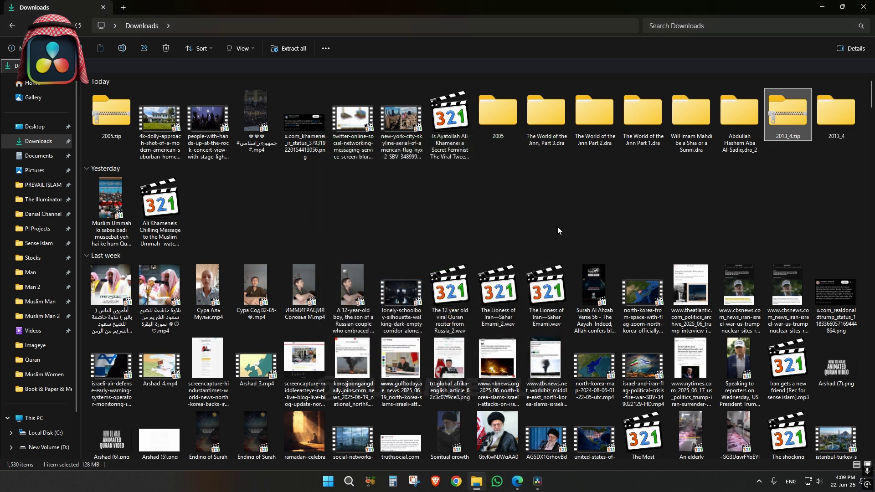
# - Install all 607 font files from the 2013_4 QCF2BSMLfonts folder
pyautogui.click(828, 106)
pyautogui.doubleClick(829, 107)
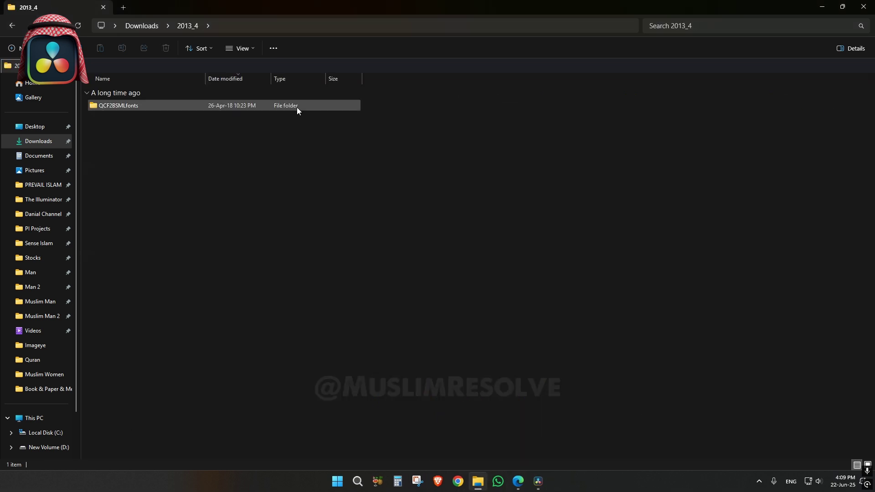
pyautogui.doubleClick(140, 105)
pyautogui.hotkey('ctrl', 'a')
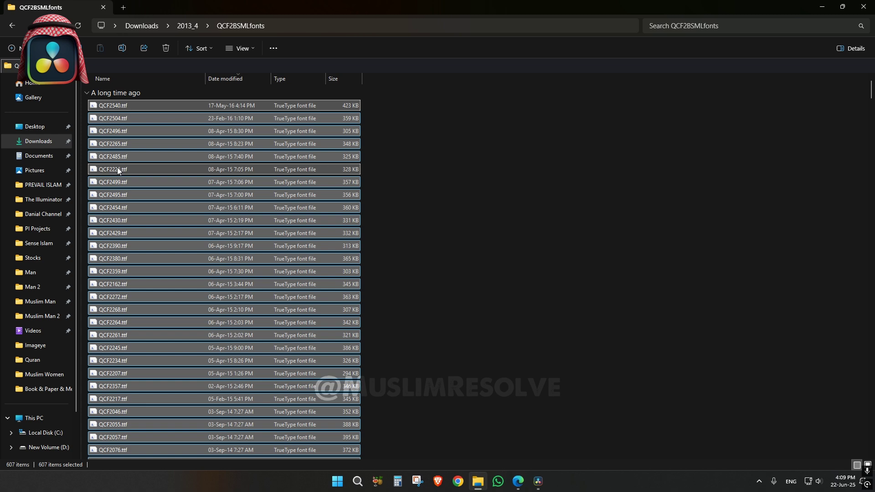
pyautogui.rightClick(117, 167)
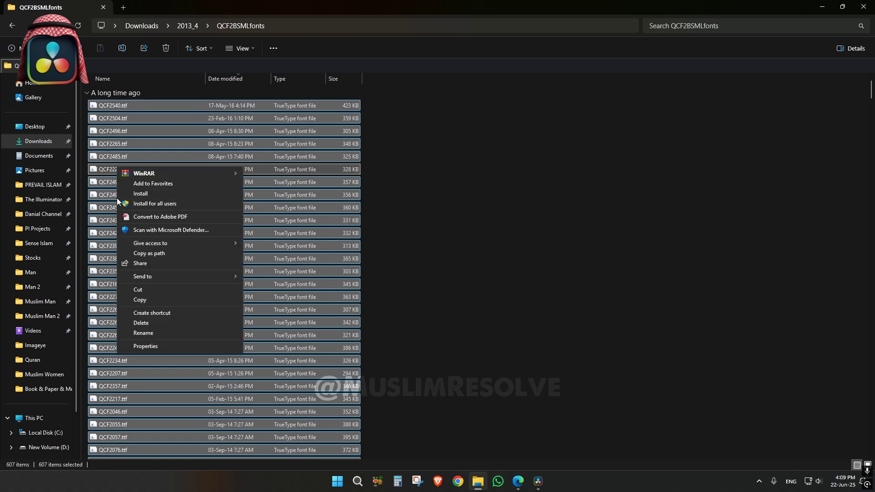
pyautogui.click(528, 193)
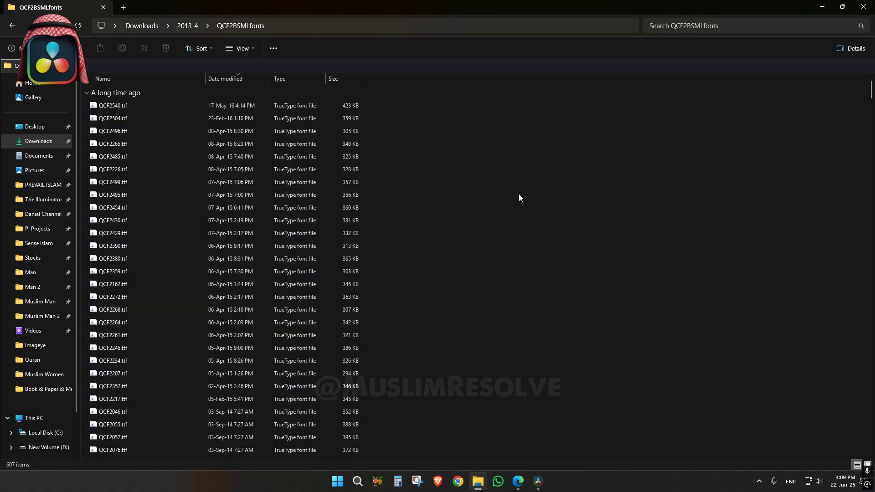
pyautogui.click(538, 481)
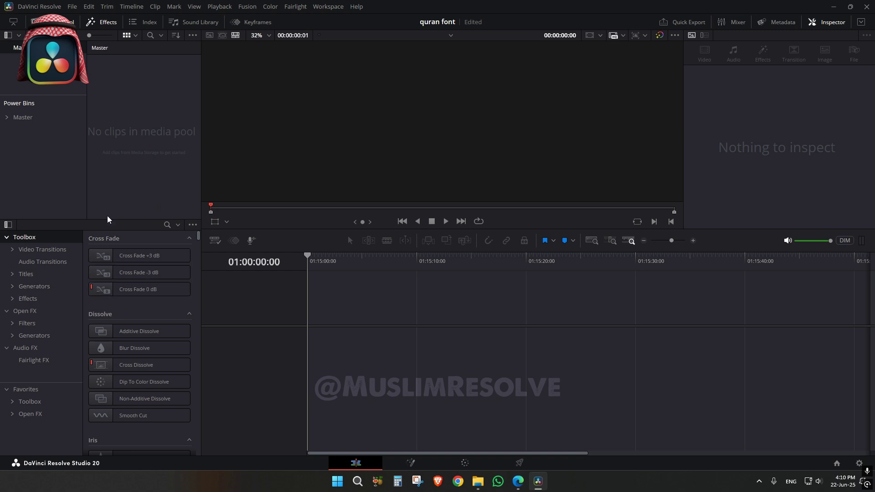
# - Drag the Paper generator onto Video 1 of the empty timeline
pyautogui.click(36, 287)
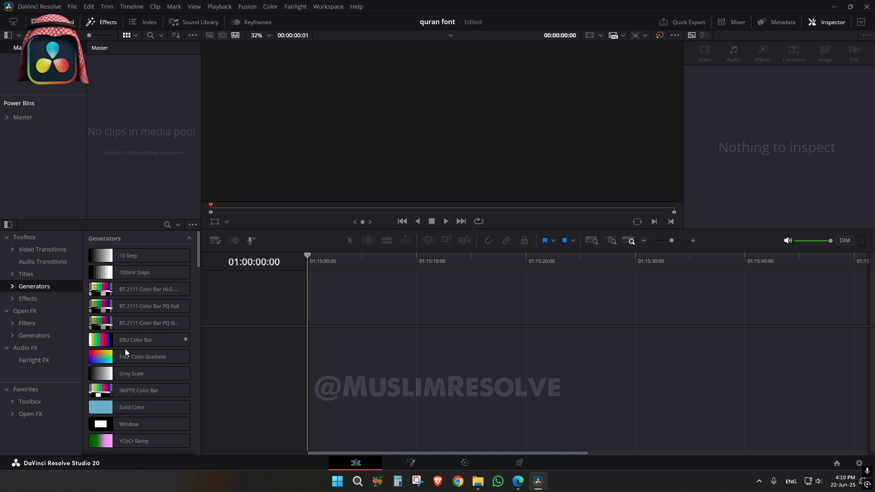
pyautogui.scroll(-3, 131, 390)
pyautogui.scroll(1, 129, 353)
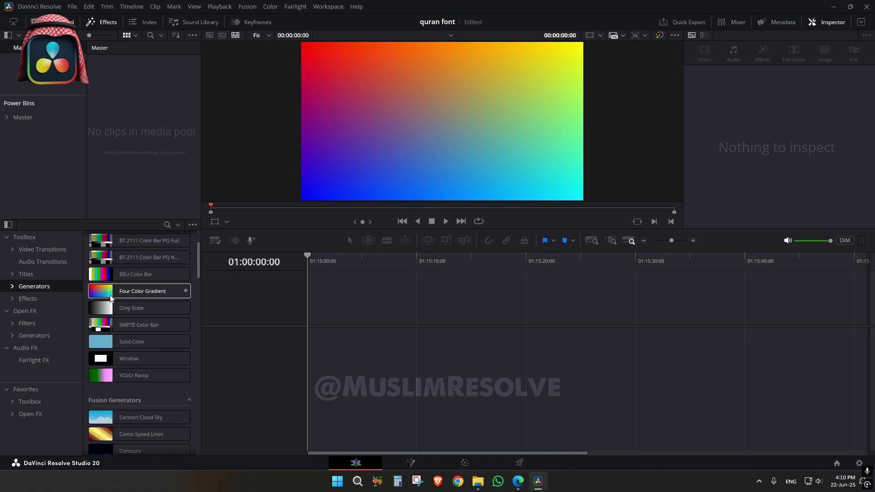
pyautogui.scroll(-3, 116, 342)
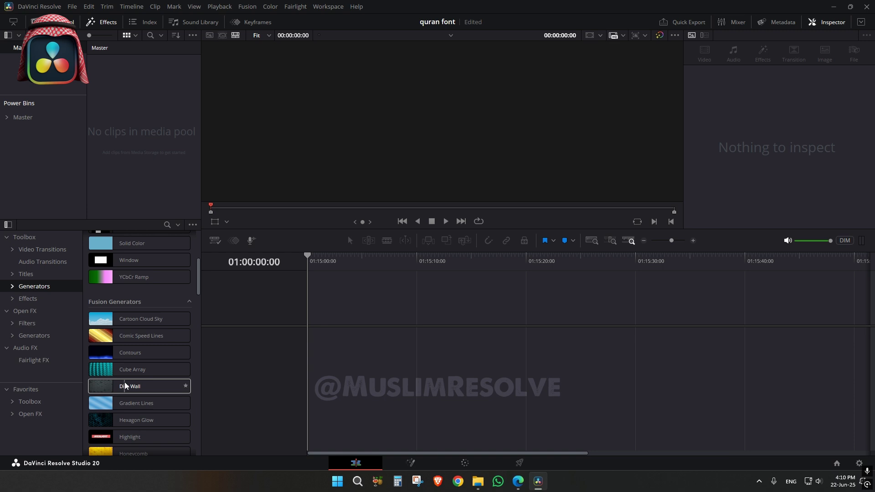
pyautogui.scroll(-4, 125, 383)
pyautogui.moveTo(140, 383); pyautogui.dragTo(316, 337)
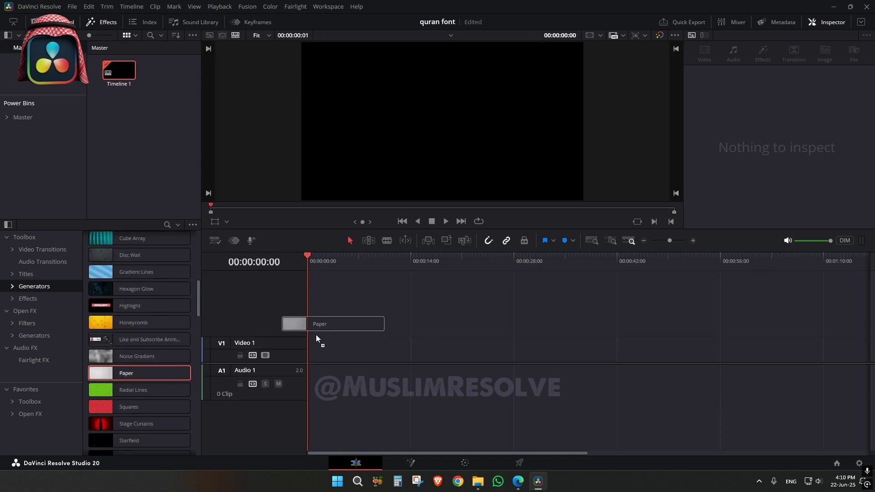
pyautogui.scroll(2, 375, 323)
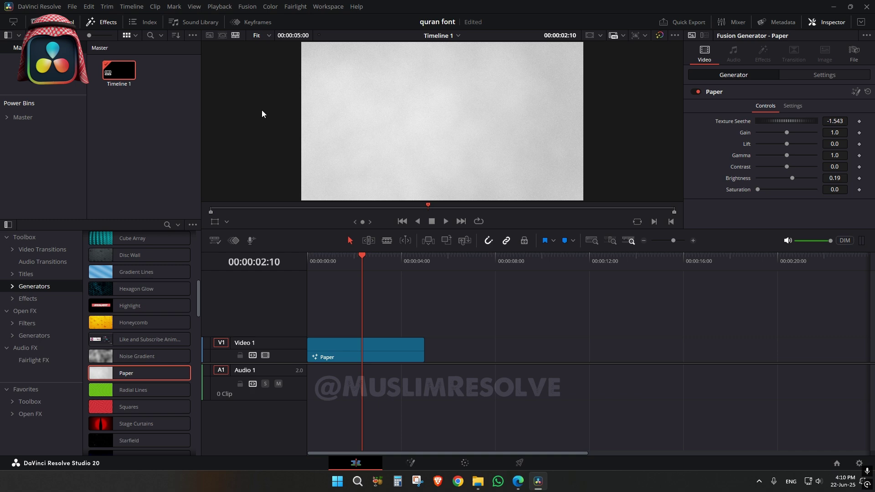
# - Add a Text+ title on Video 2 above Paper and make its text black
pyautogui.click(30, 274)
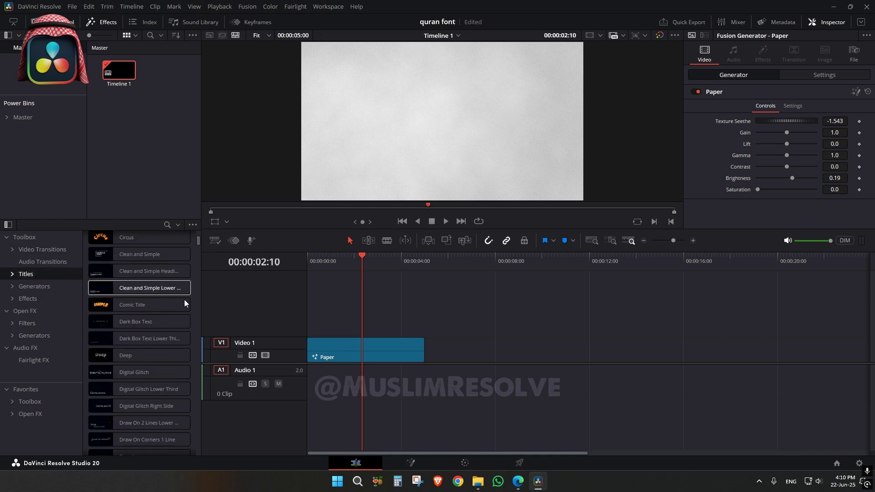
pyautogui.scroll(3, 191, 259)
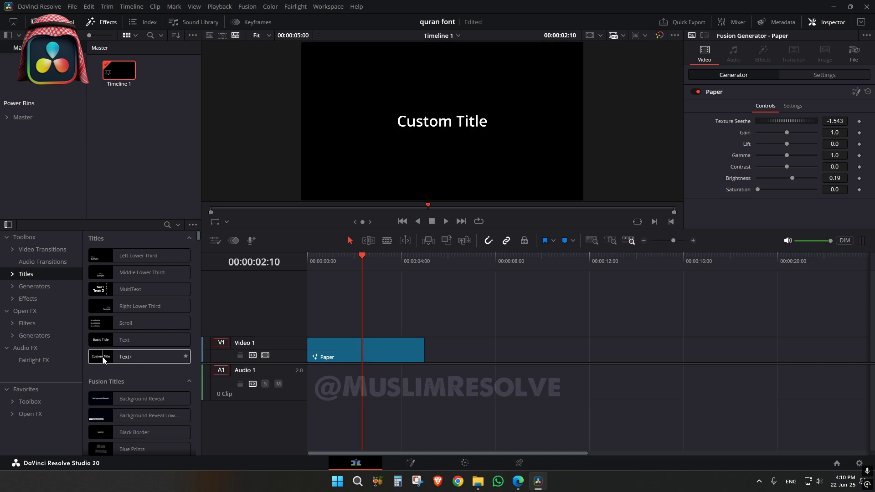
pyautogui.moveTo(108, 358); pyautogui.dragTo(345, 323)
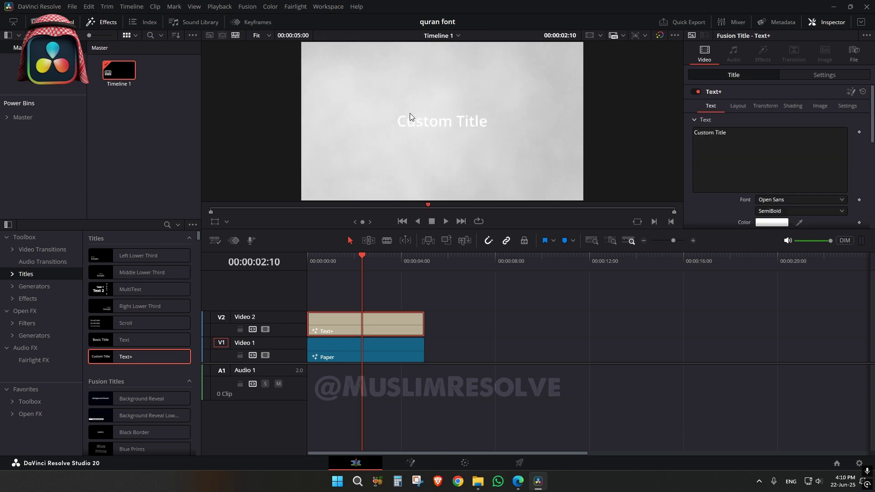
pyautogui.click(771, 222)
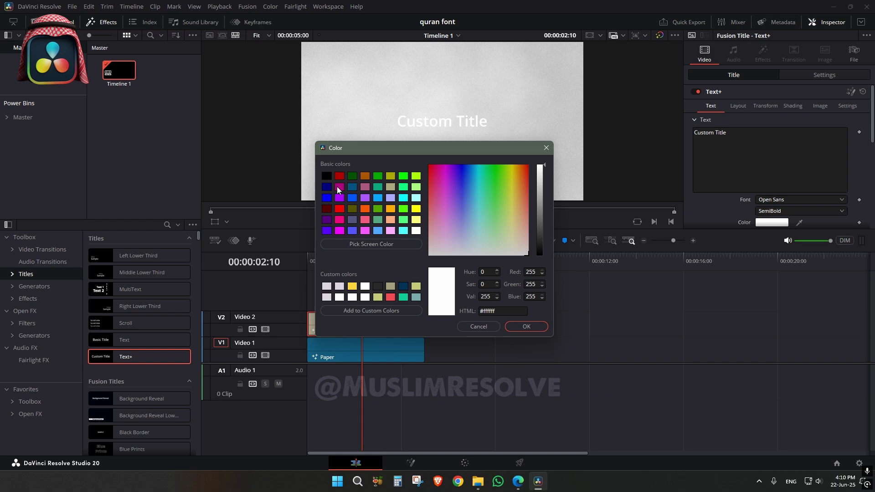
pyautogui.click(327, 176)
pyautogui.click(513, 325)
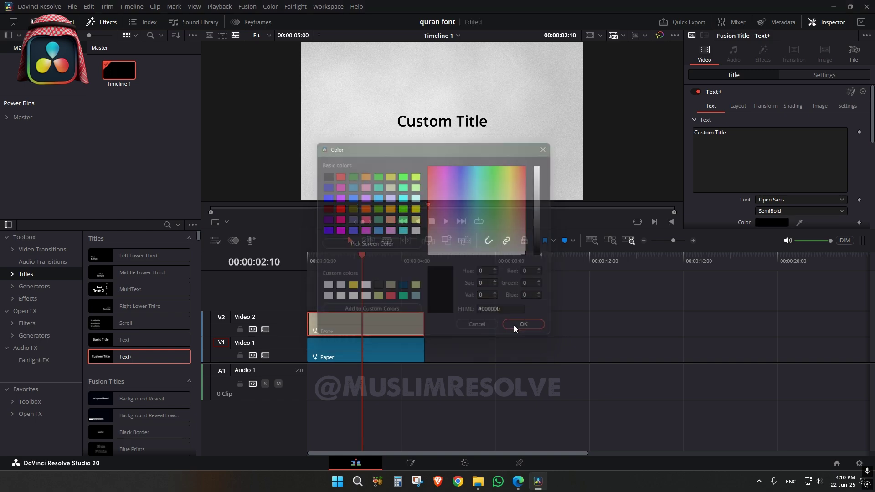
pyautogui.hotkey('alt', 'Tab')
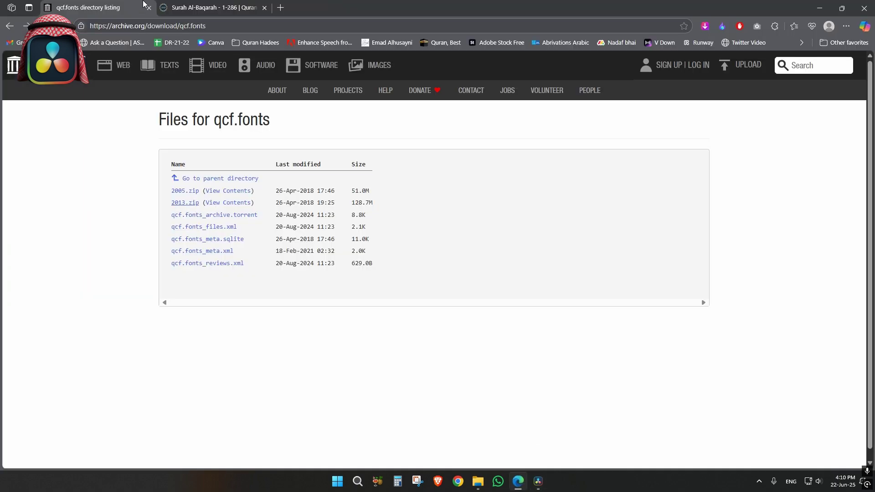
# - Go to Surah Hud on Quran.com and select the Arabic text of verse 11:1
pyautogui.click(177, 6)
pyautogui.scroll(2, 619, 243)
pyautogui.scroll(2, 727, 236)
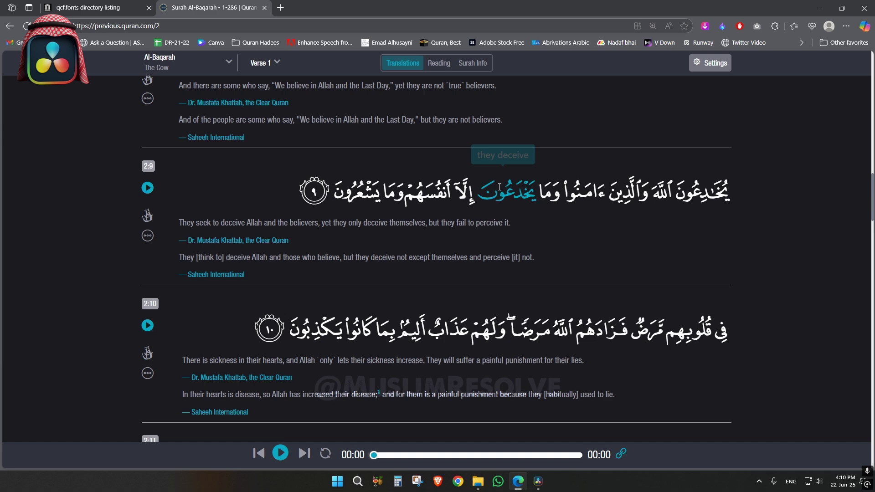
pyautogui.scroll(-8, 492, 217)
pyautogui.click(186, 62)
pyautogui.write('hu')
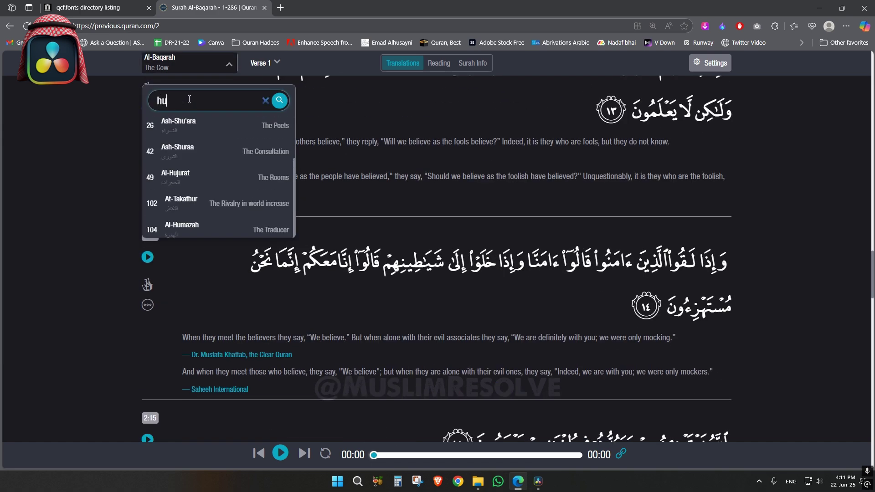
pyautogui.write('d')
pyautogui.click(188, 132)
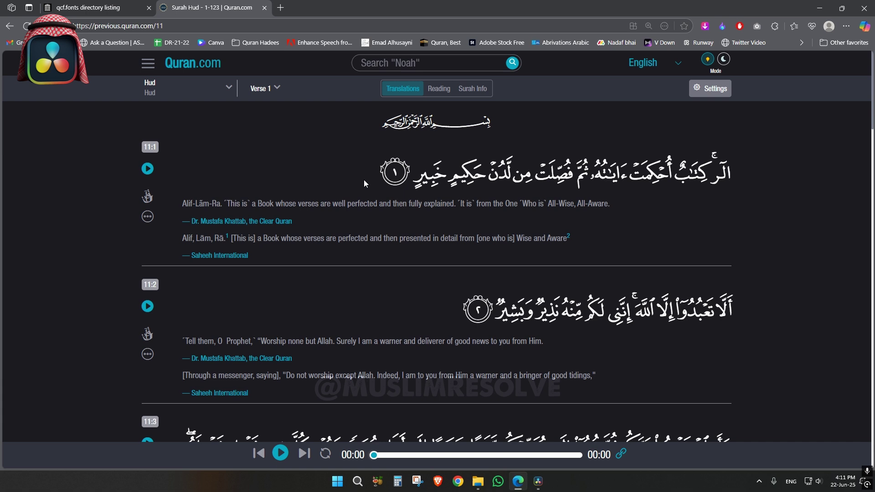
pyautogui.moveTo(688, 171); pyautogui.dragTo(367, 167)
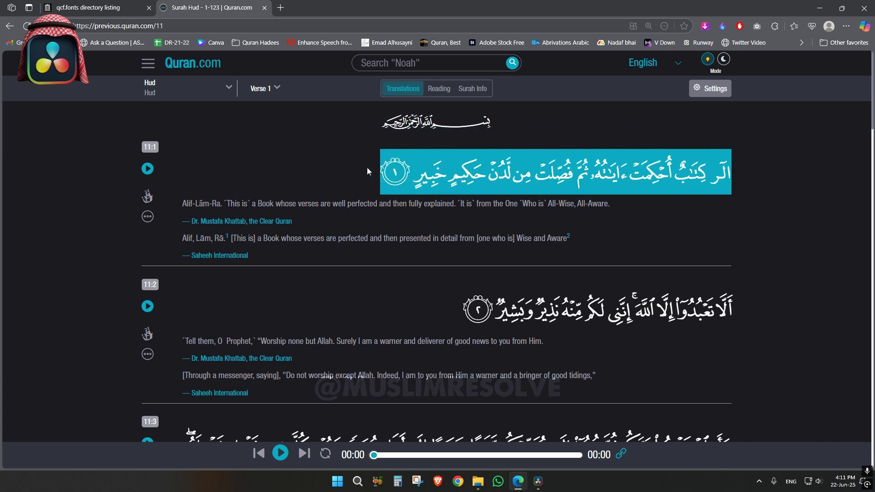
# - Replace the title's Custom Title text with the pasted verse 11:1 glyphs
pyautogui.click(537, 481)
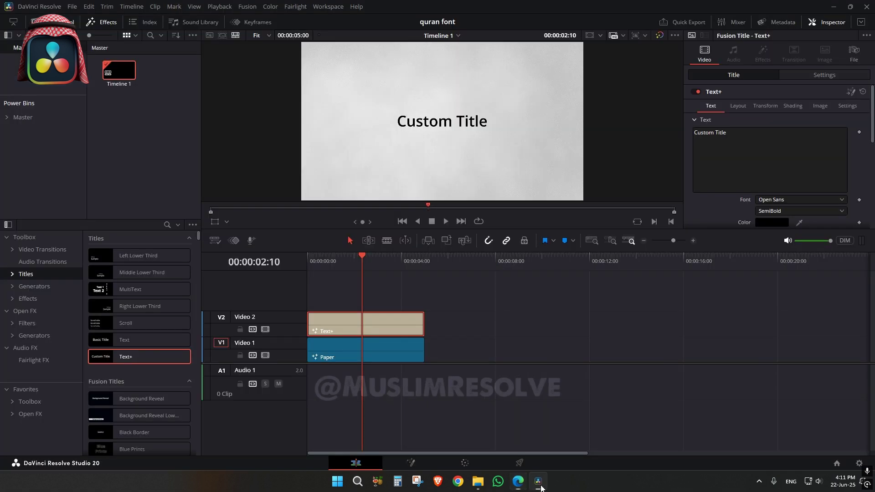
pyautogui.click(766, 170)
pyautogui.hotkey('ctrl', 'a')
pyautogui.hotkey('ctrl', 'v')
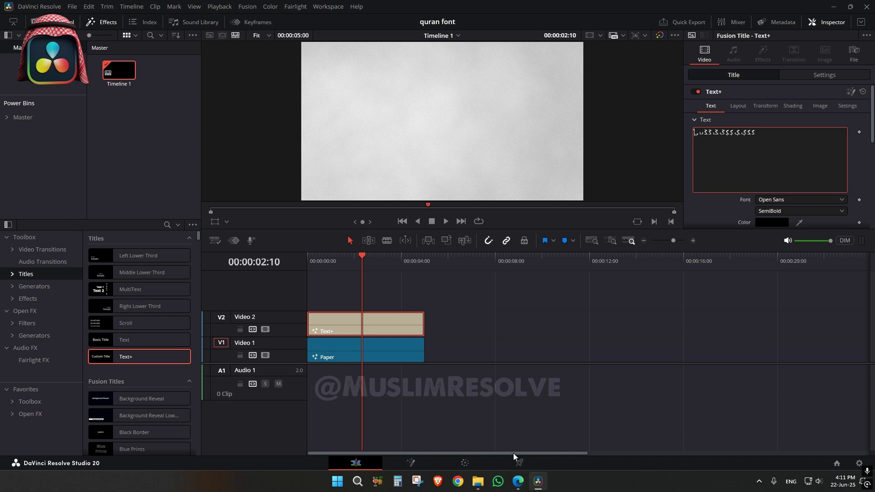
pyautogui.click(518, 482)
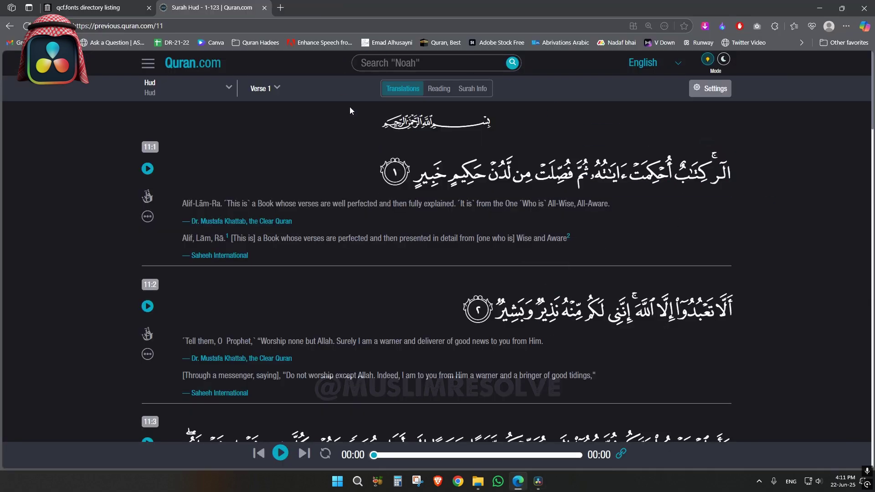
# - View Surah Hud in Reading mode and highlight verse 1's page number, 221
pyautogui.click(429, 93)
pyautogui.scroll(-2, 423, 78)
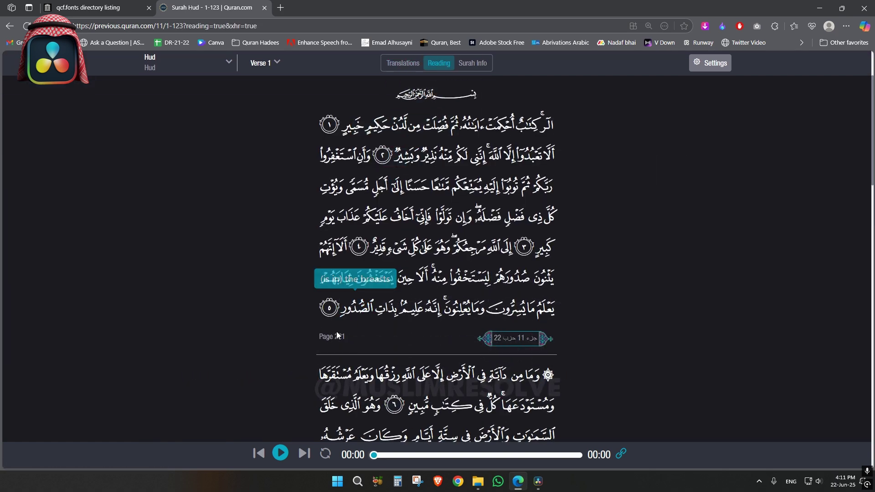
pyautogui.moveTo(318, 337); pyautogui.dragTo(359, 336)
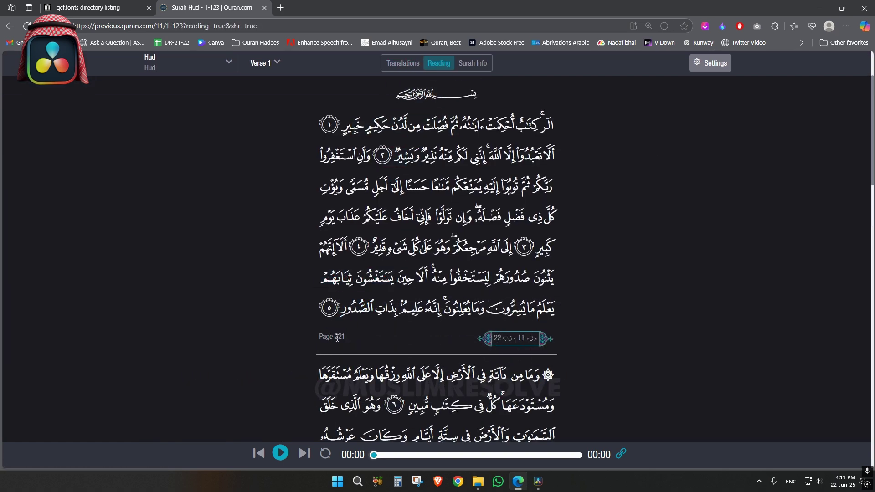
pyautogui.click(538, 481)
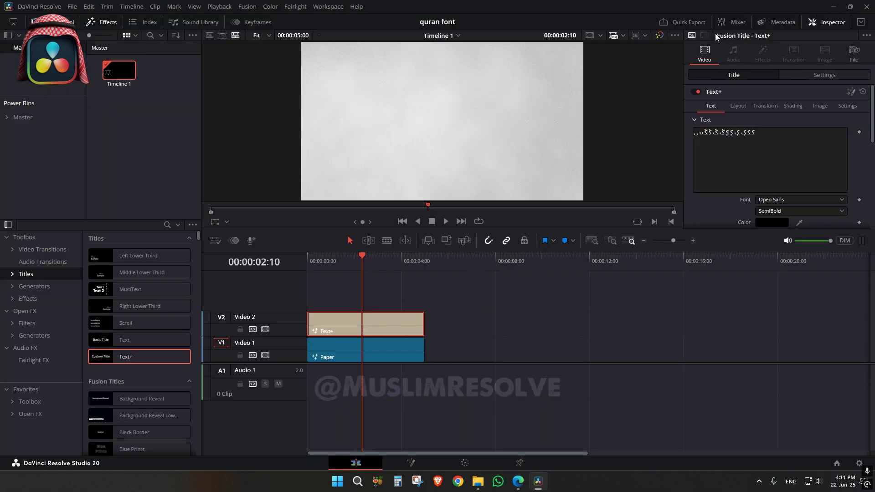
pyautogui.scroll(-2, 749, 144)
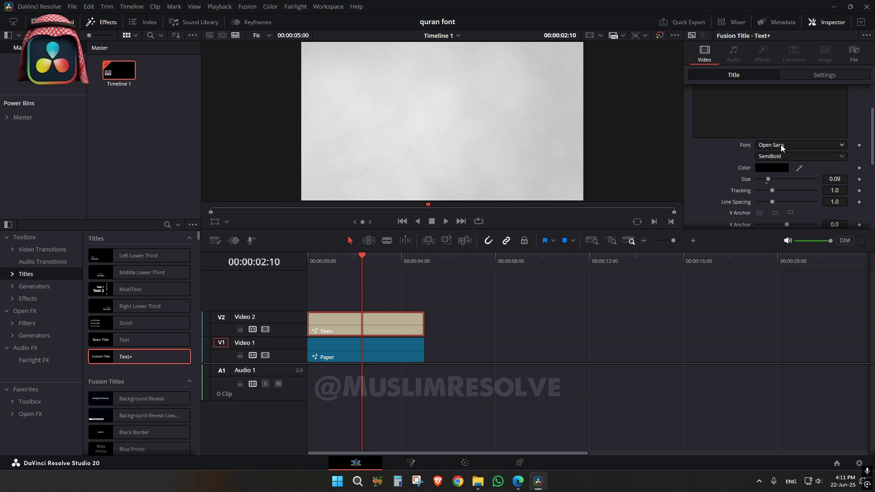
pyautogui.scroll(1, 781, 144)
# - Set the title font to QCF_P221, preview it full-screen, and enlarge the verse
pyautogui.click(779, 174)
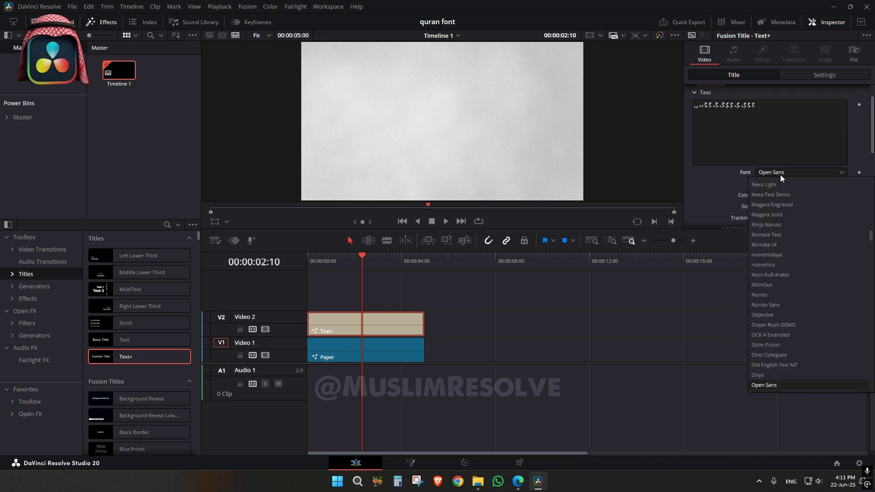
pyautogui.press('q')
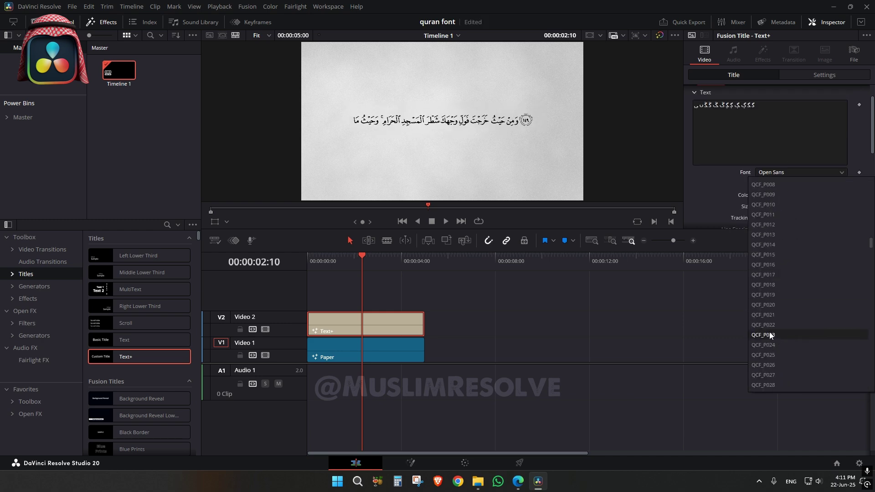
pyautogui.scroll(-5, 770, 333)
pyautogui.scroll(-10, 765, 339)
pyautogui.scroll(-10, 772, 347)
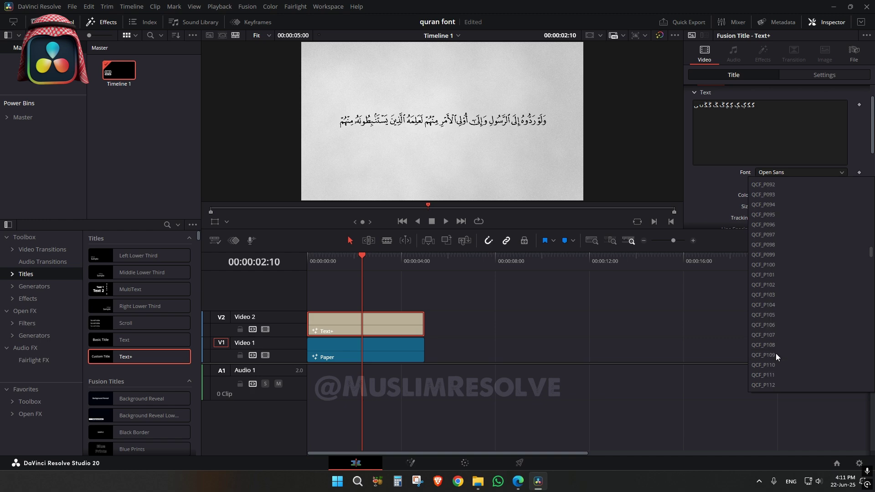
pyautogui.scroll(-15, 774, 357)
pyautogui.scroll(-15, 774, 361)
pyautogui.click(774, 362)
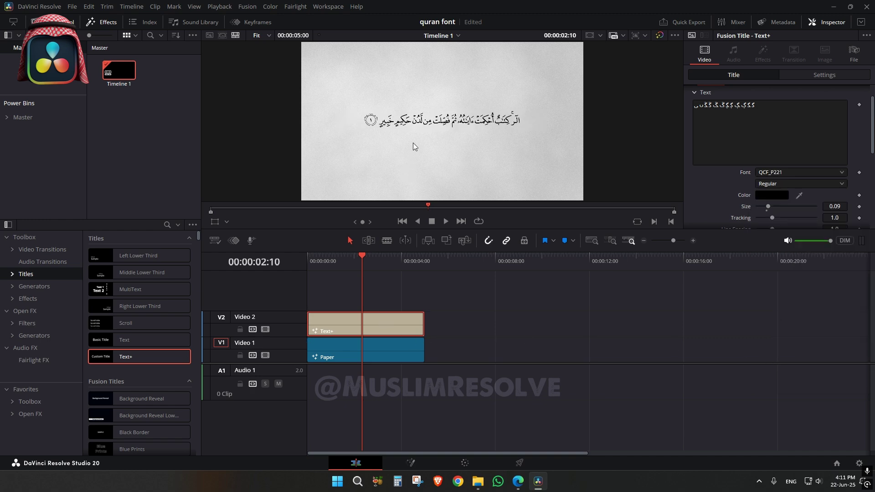
pyautogui.hotkey('ctrl', 'f')
pyautogui.press('Escape')
pyautogui.moveTo(835, 206)
pyautogui.mouseDown()
pyautogui.moveTo(865, 206)
pyautogui.moveTo(809, 200)
pyautogui.mouseUp()
# - Adjust the verse title's Size to about 0.108 and switch back to Quran.com
pyautogui.hotkey('ctrl', 'f')
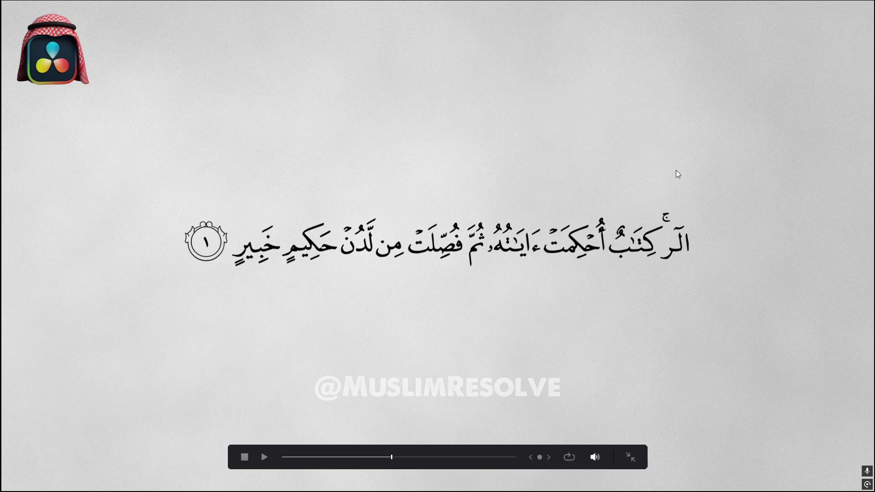
pyautogui.press('Escape')
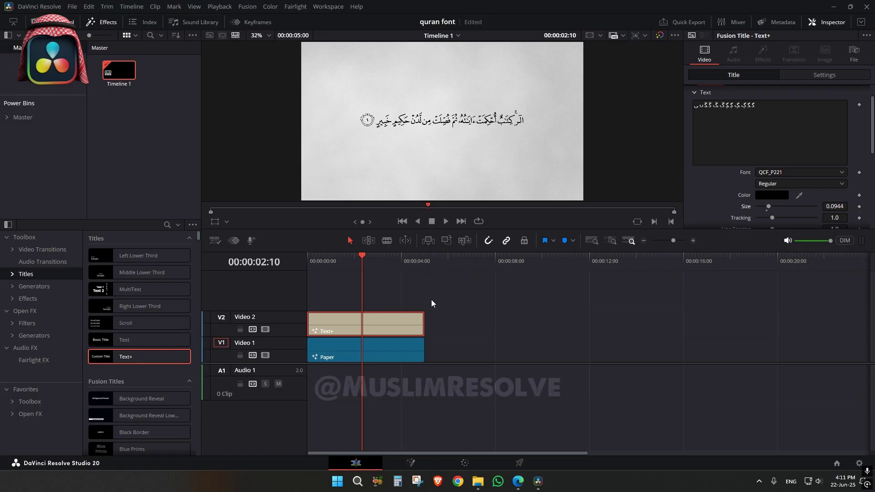
pyautogui.moveTo(768, 206); pyautogui.dragTo(773, 205)
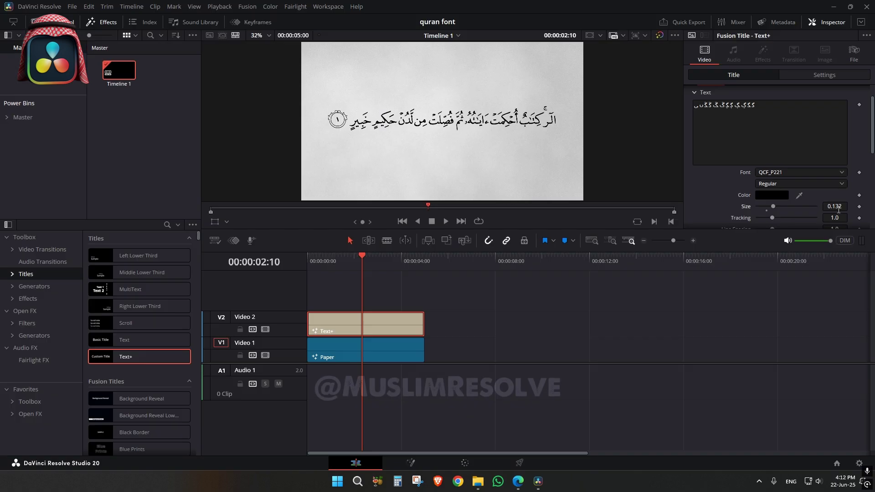
pyautogui.moveTo(834, 205); pyautogui.dragTo(816, 206)
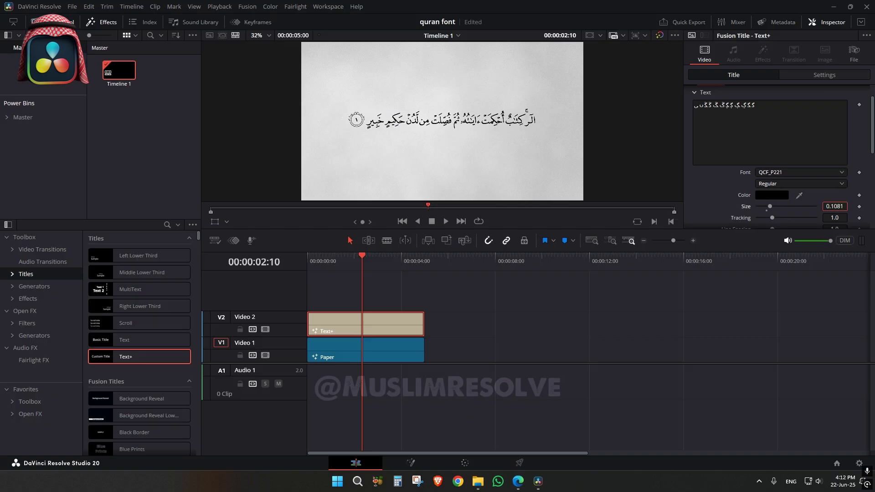
pyautogui.click(517, 480)
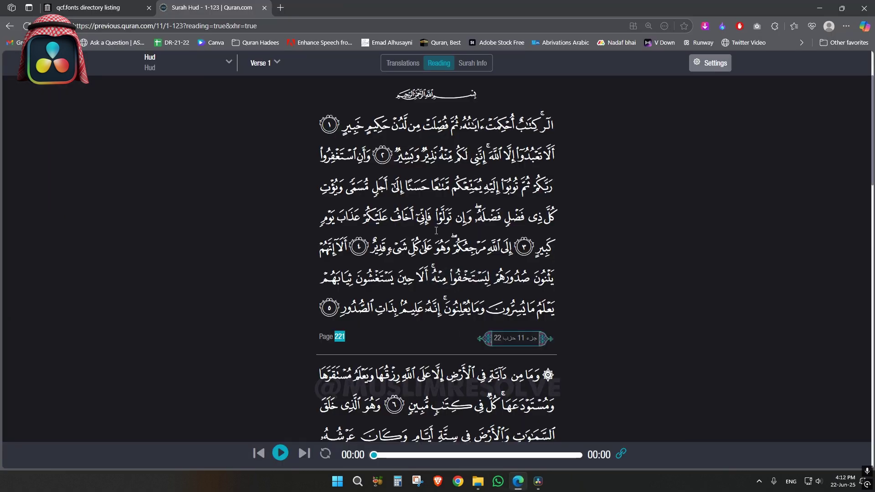
pyautogui.scroll(-3, 383, 267)
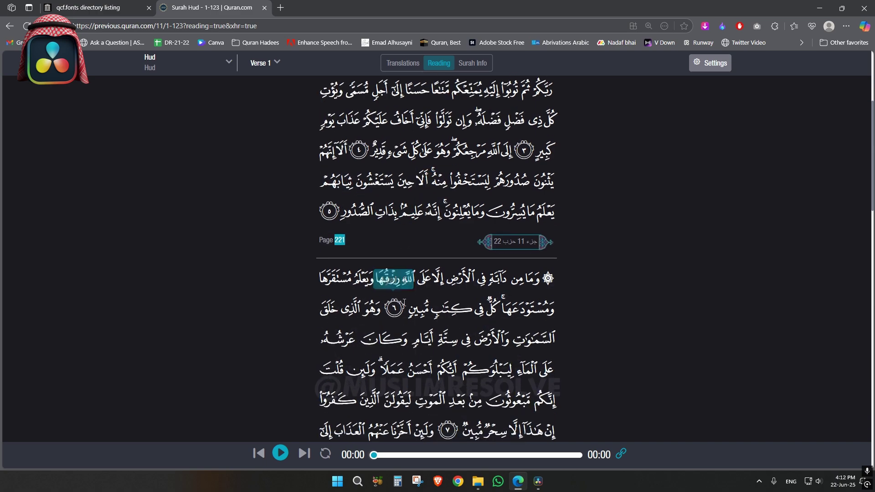
pyautogui.scroll(-2, 363, 347)
pyautogui.scroll(-3, 321, 390)
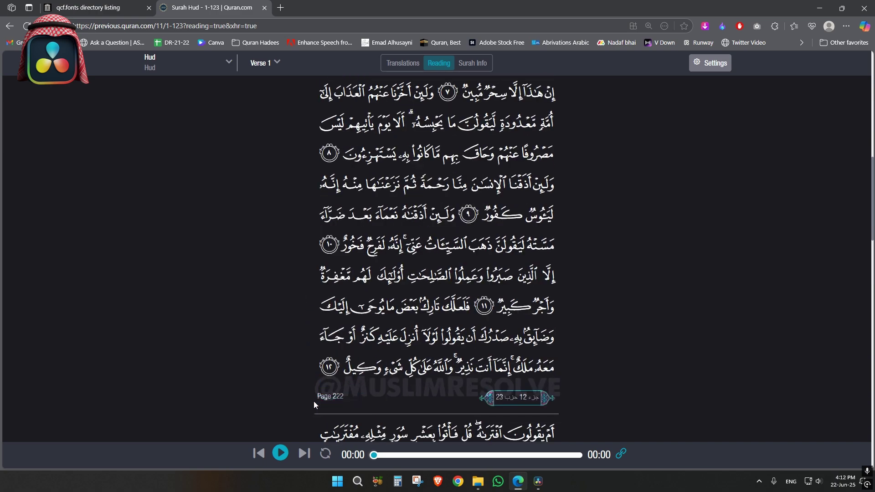
pyautogui.scroll(8, 620, 299)
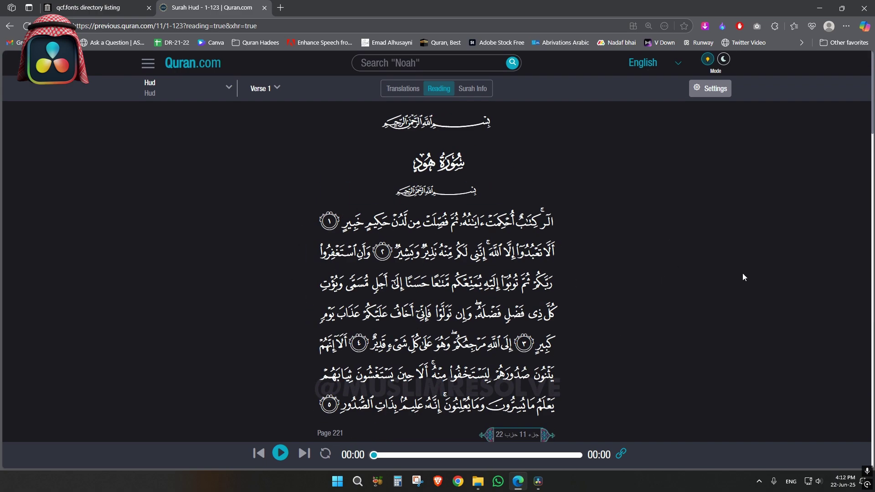
pyautogui.scroll(-2, 294, 291)
pyautogui.scroll(-1, 294, 291)
pyautogui.scroll(-2, 295, 291)
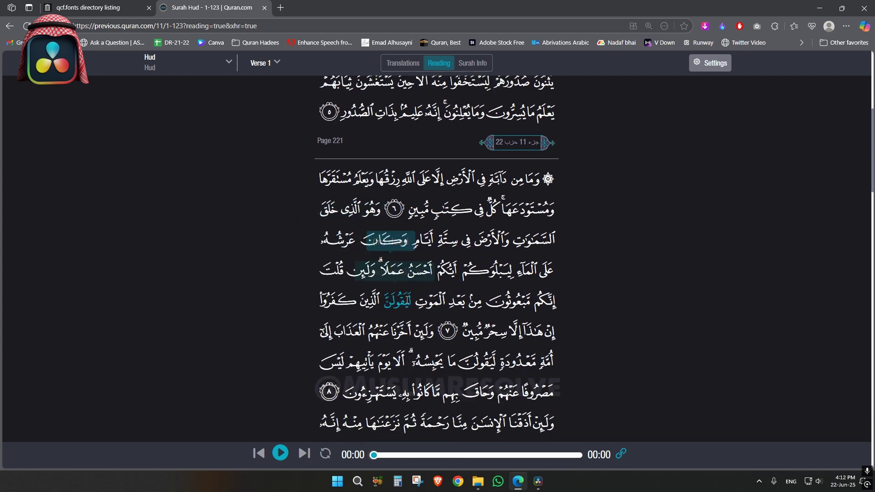
pyautogui.scroll(-3, 294, 291)
pyautogui.scroll(-2, 410, 308)
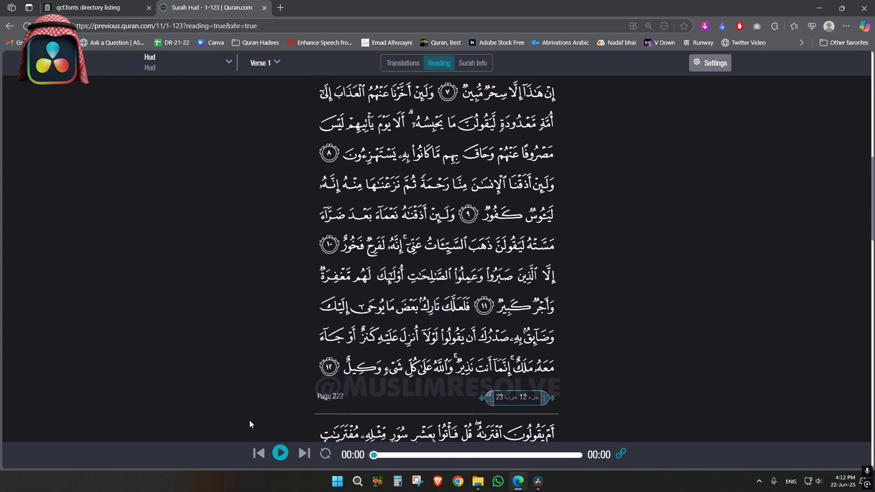
# - Highlight the Page 222 label and return Surah Hud to the Translations view
pyautogui.moveTo(317, 397); pyautogui.dragTo(345, 397)
pyautogui.scroll(5, 307, 311)
pyautogui.scroll(5, 310, 309)
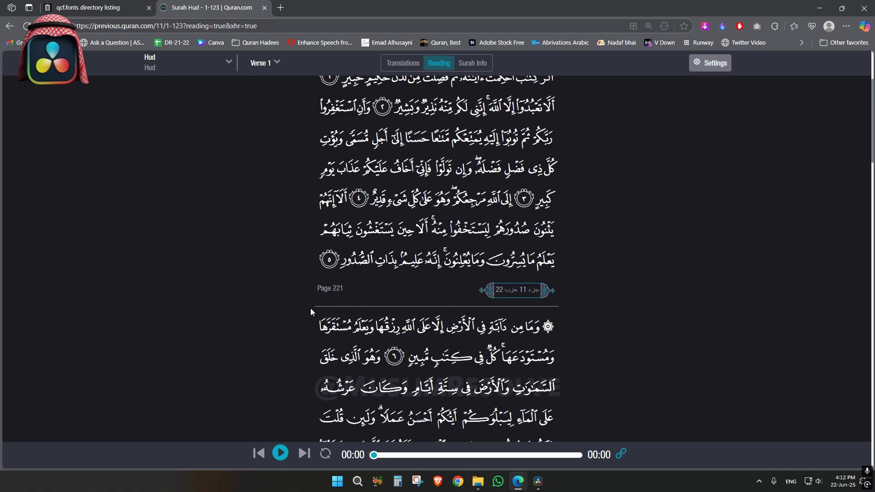
pyautogui.scroll(4, 311, 308)
pyautogui.click(403, 88)
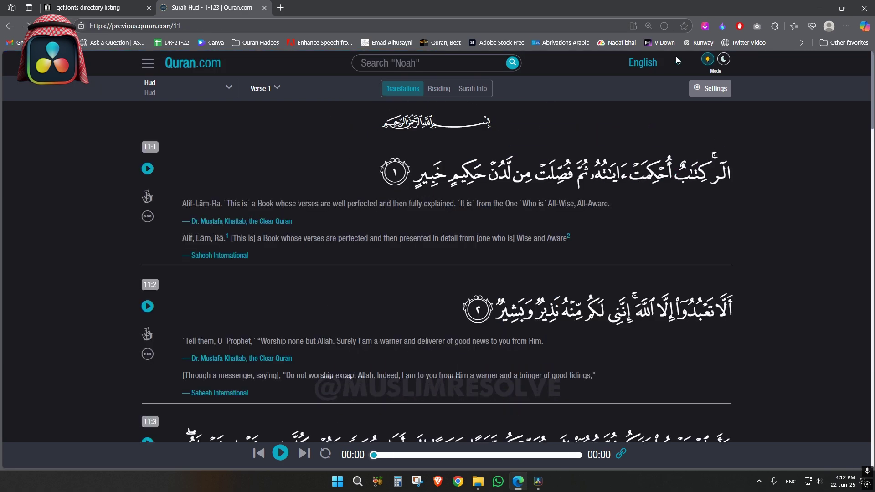
# - Change the Quran script font to King Fahd Quran Complex v2 in Settings
pyautogui.click(711, 93)
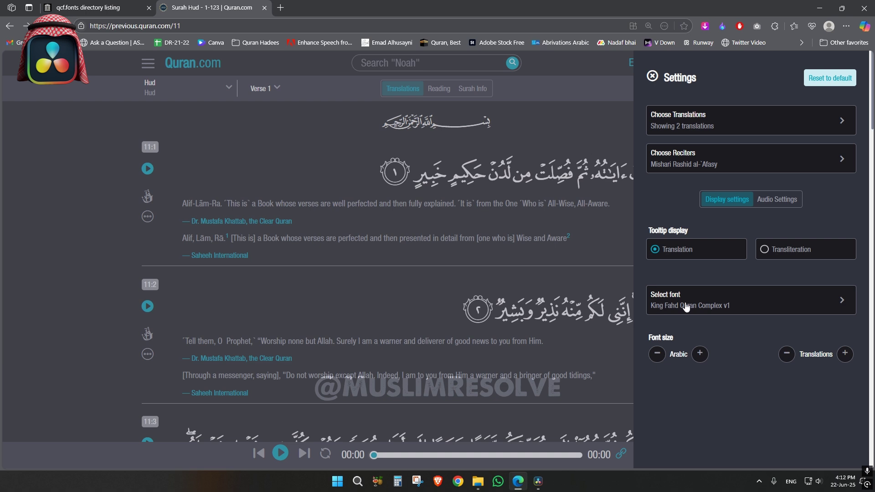
pyautogui.click(675, 306)
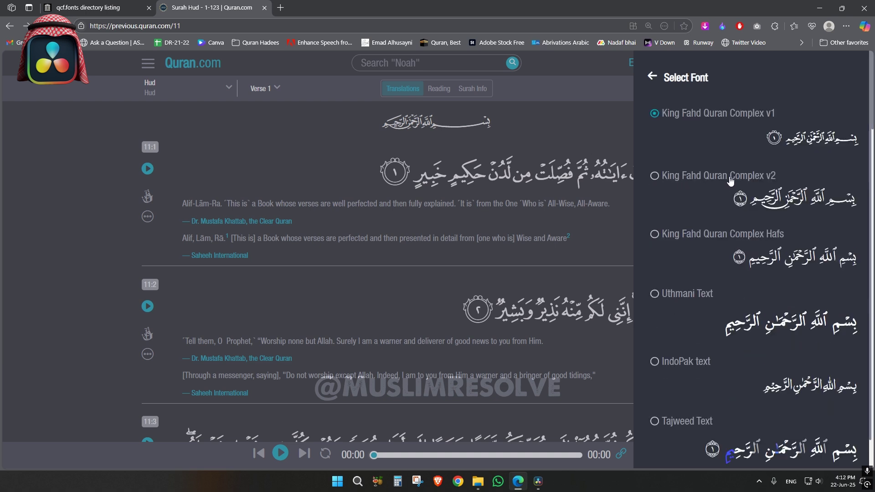
pyautogui.click(753, 180)
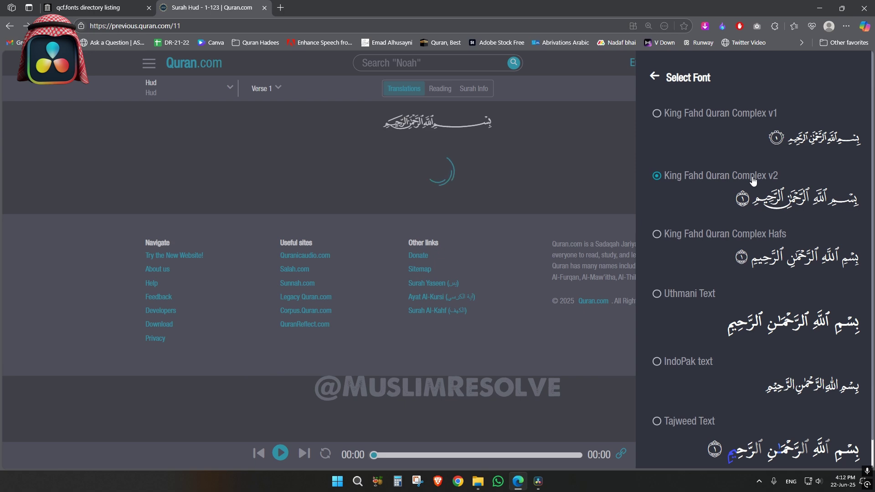
pyautogui.click(629, 166)
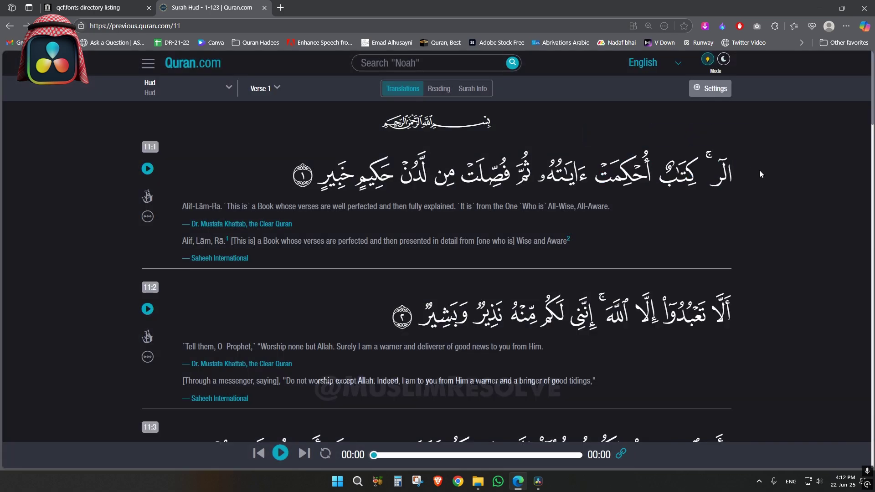
# - Select verse 11:1's Arabic text, toggle reading views, and return to DaVinci Resolve
pyautogui.moveTo(759, 173); pyautogui.dragTo(289, 171)
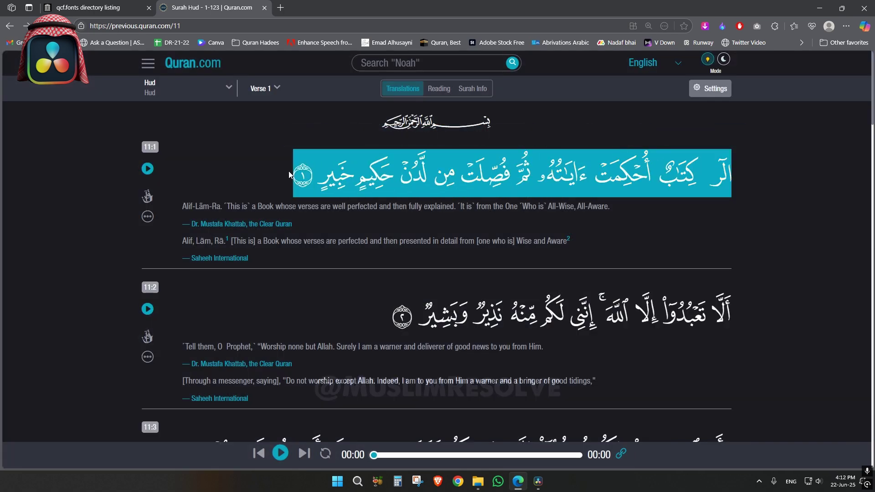
pyautogui.click(437, 98)
pyautogui.scroll(-1, 312, 370)
pyautogui.scroll(-2, 313, 370)
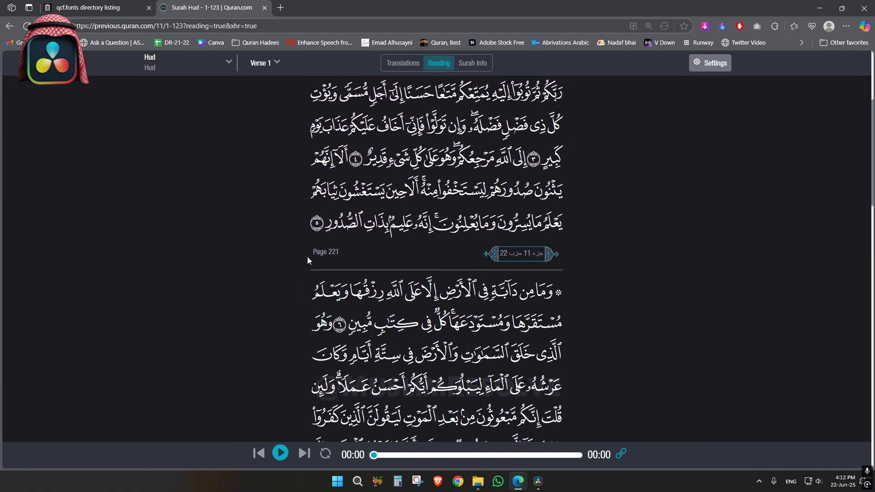
pyautogui.click(396, 67)
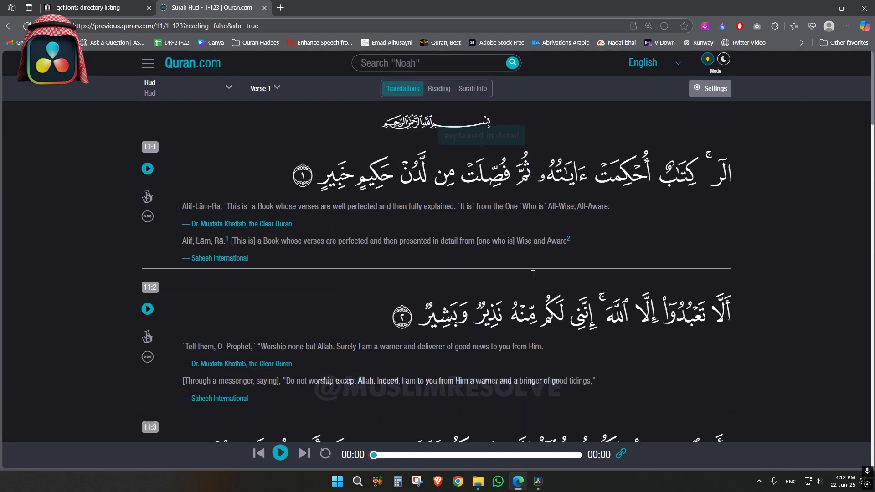
pyautogui.click(538, 481)
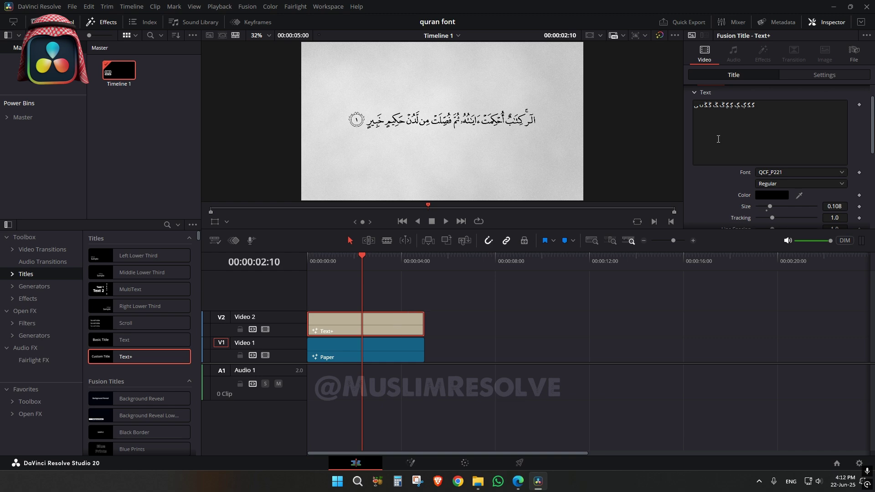
# - Paste the copied Hud verse 1 into the title text and set its font to QCF2221
pyautogui.click(769, 134)
pyautogui.hotkey('ctrl', 'a')
pyautogui.hotkey('ctrl', 'v')
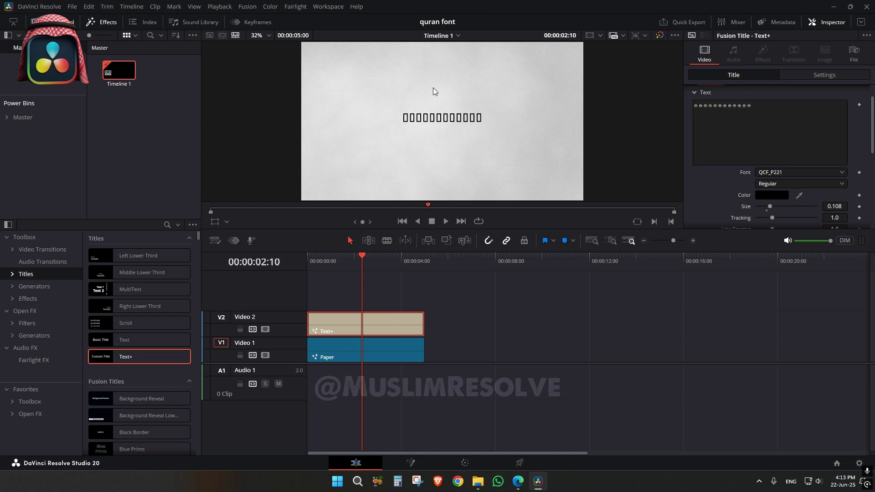
pyautogui.click(766, 172)
pyautogui.scroll(2, 773, 226)
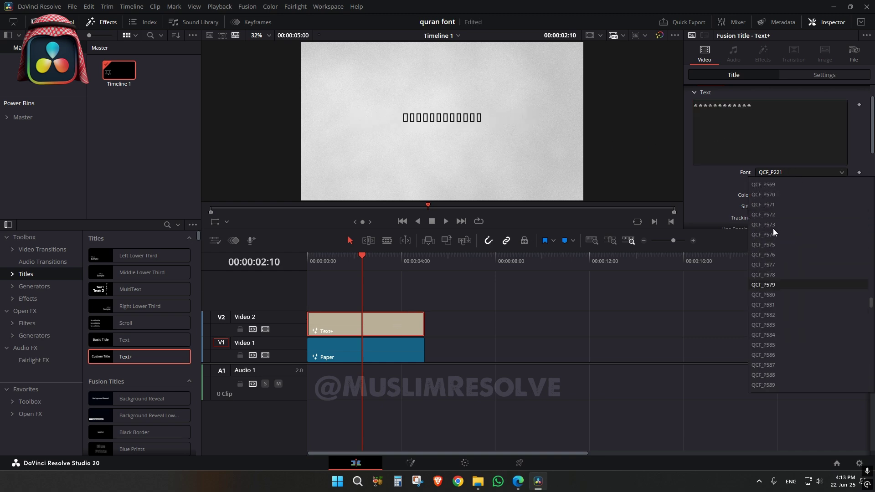
pyautogui.scroll(-4, 772, 315)
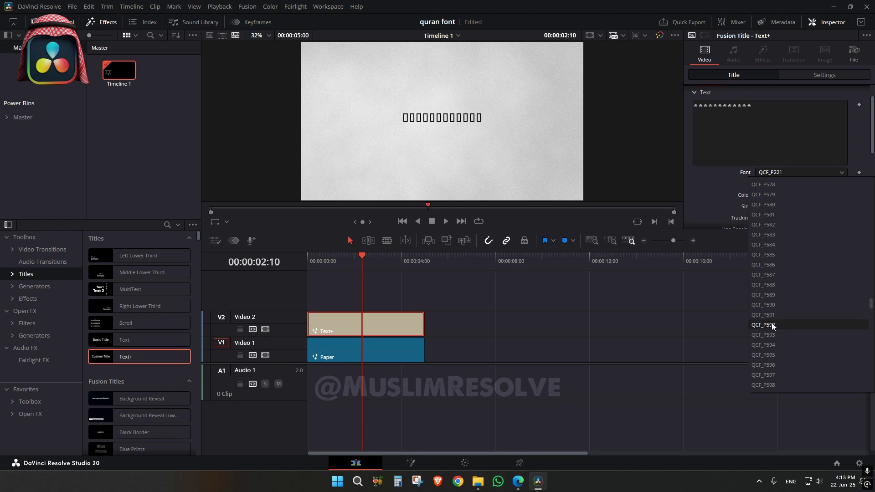
pyautogui.scroll(-6, 767, 353)
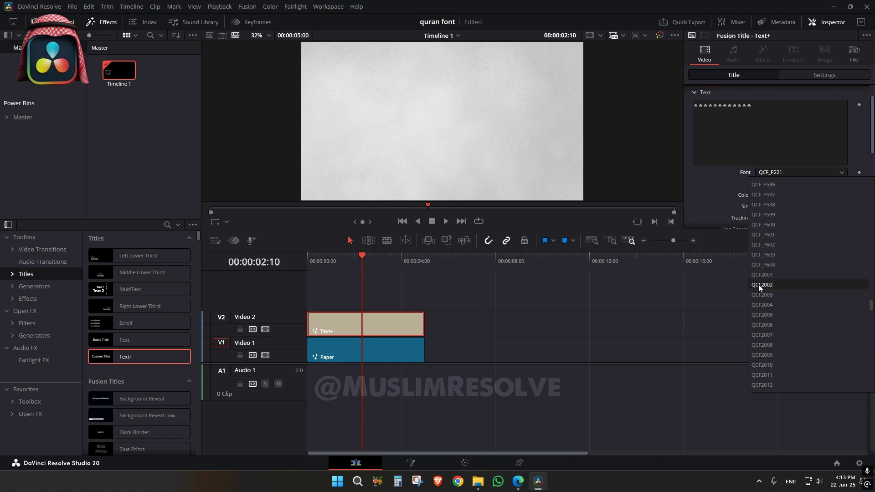
pyautogui.moveTo(871, 308); pyautogui.dragTo(873, 331)
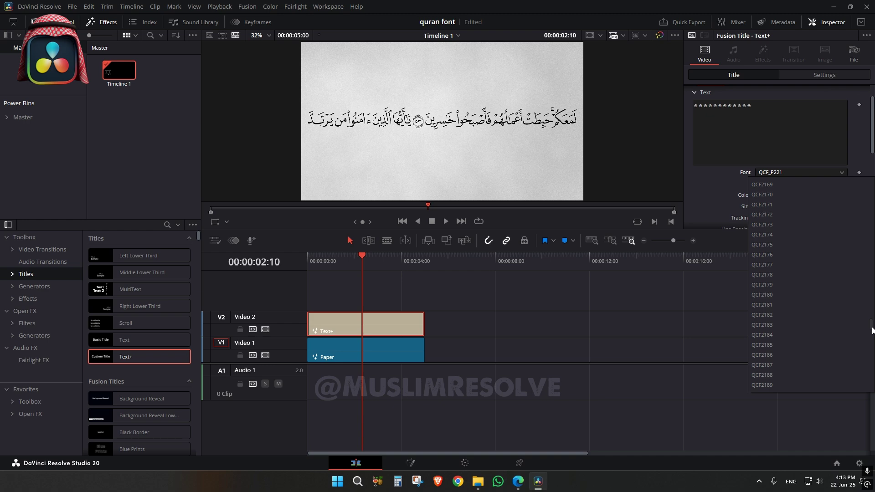
pyautogui.scroll(-4, 772, 332)
pyautogui.scroll(-4, 768, 327)
pyautogui.scroll(-4, 776, 354)
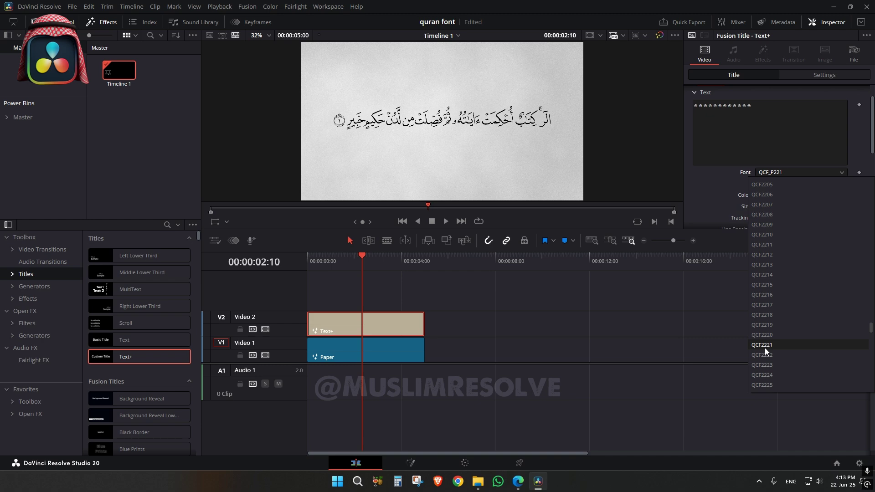
pyautogui.click(765, 345)
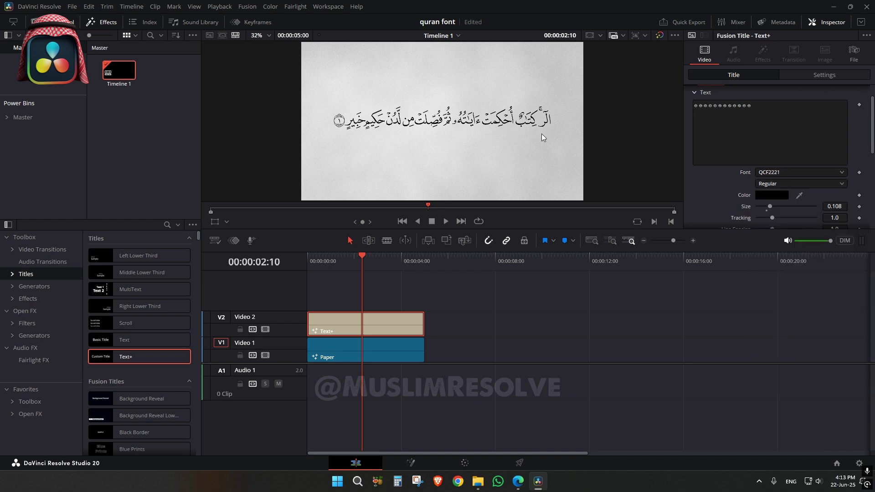
# - Preview the title frame full screen, then fit it in the viewer
pyautogui.hotkey('ctrl', 'f')
pyautogui.press('Escape')
pyautogui.scroll(3, 464, 108)
pyautogui.scroll(2, 463, 108)
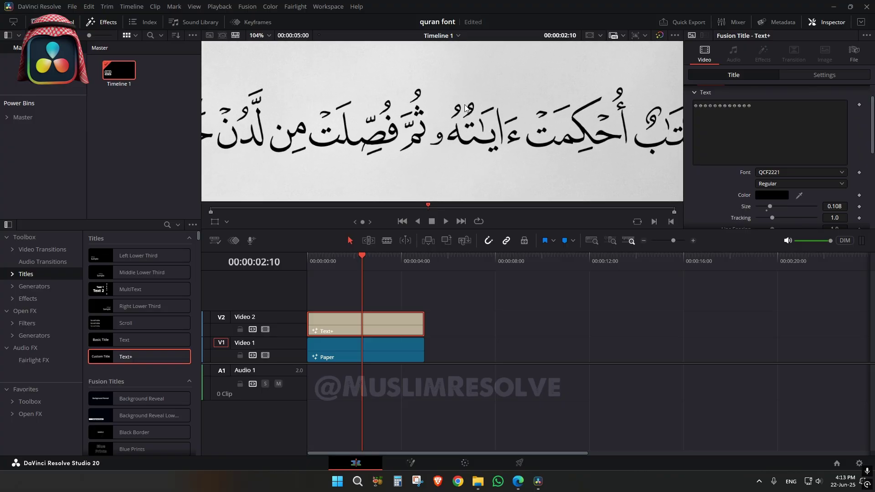
pyautogui.hotkey('shift', 'z')
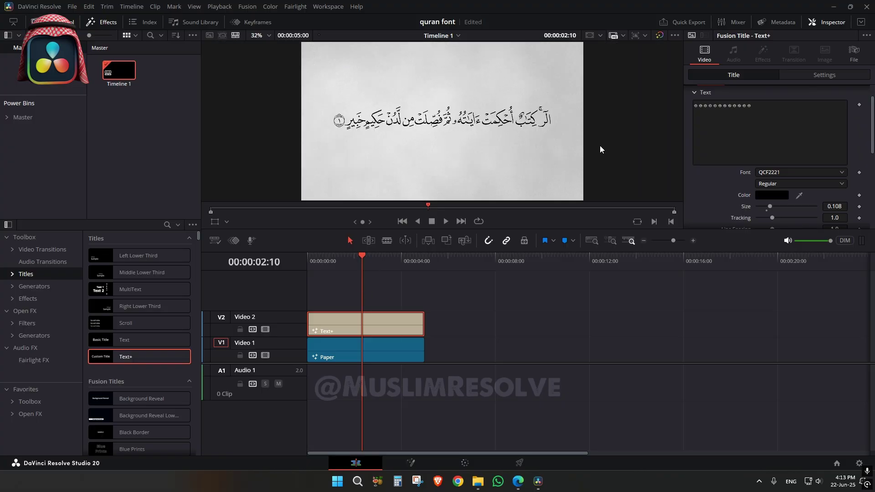
# - Set the title's Composite Mode to Overlay
pyautogui.click(810, 77)
pyautogui.scroll(-3, 764, 182)
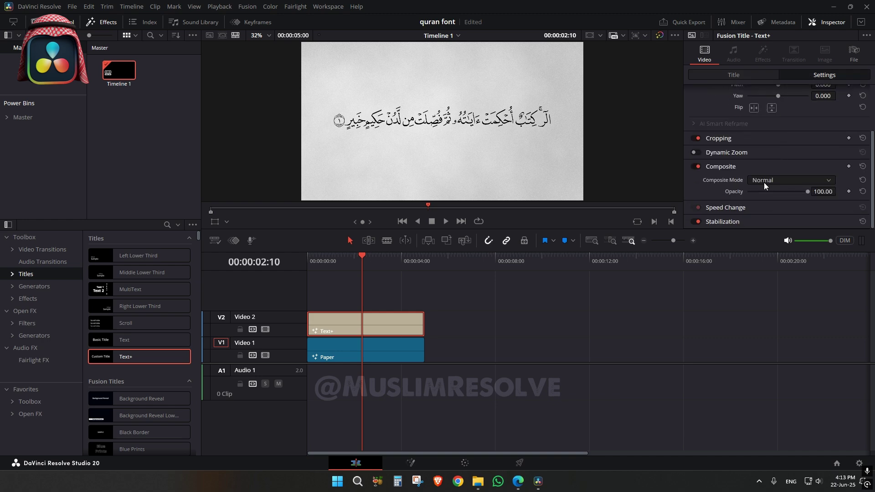
pyautogui.click(774, 181)
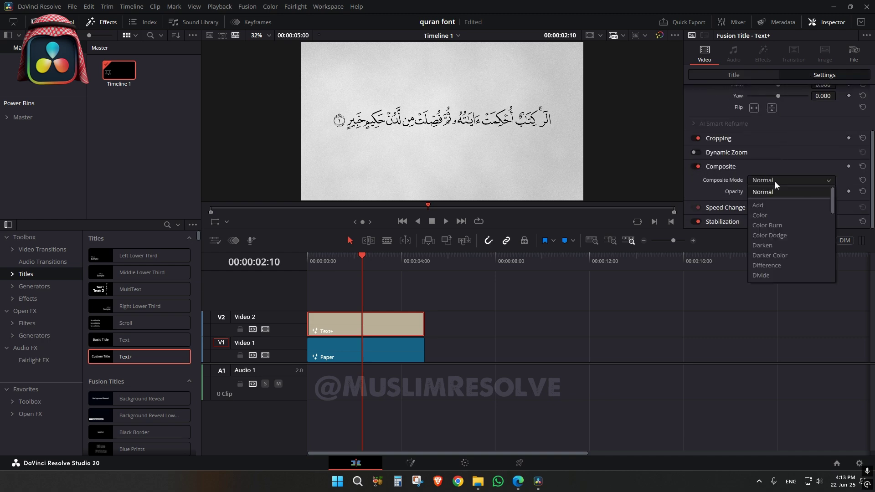
pyautogui.press('o')
pyautogui.press('Return')
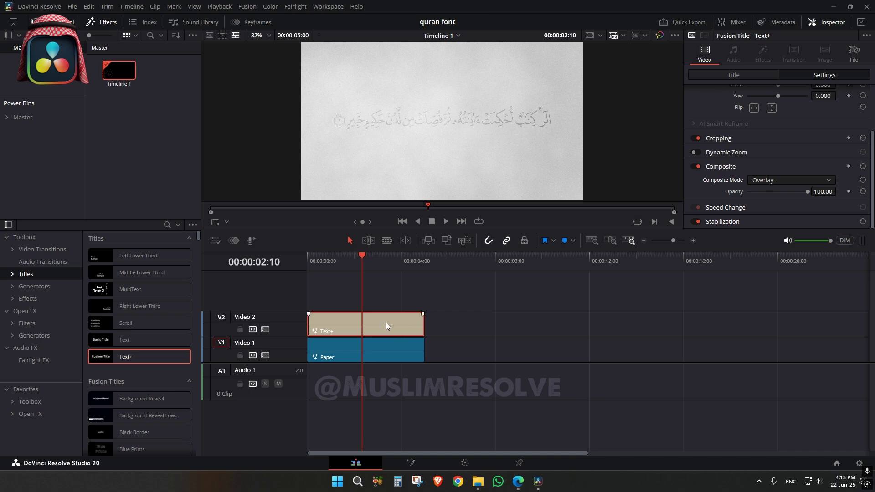
# - Alt-drag the title into copies on Video 3 and Video 4, then preview full screen
pyautogui.moveTo(385, 323); pyautogui.dragTo(377, 281)
pyautogui.hotkey('ctrl', 'f')
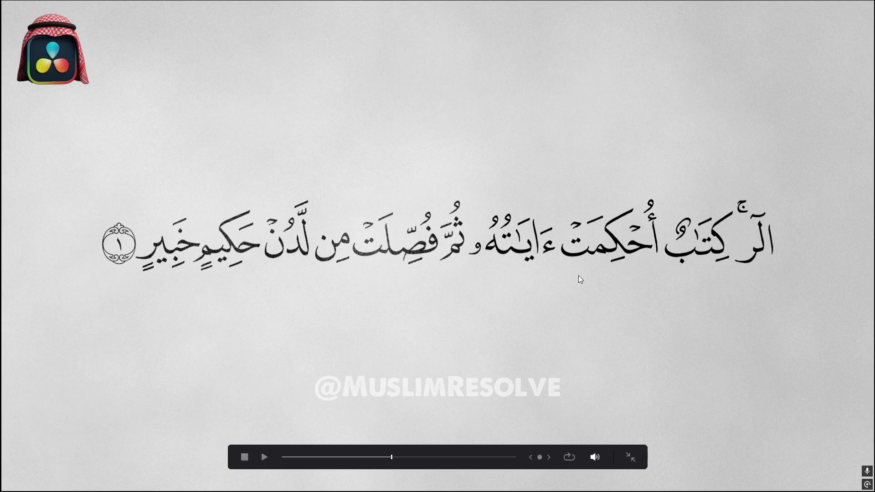
pyautogui.hotkey('ctrl', 'f')
pyautogui.scroll(3, 403, 131)
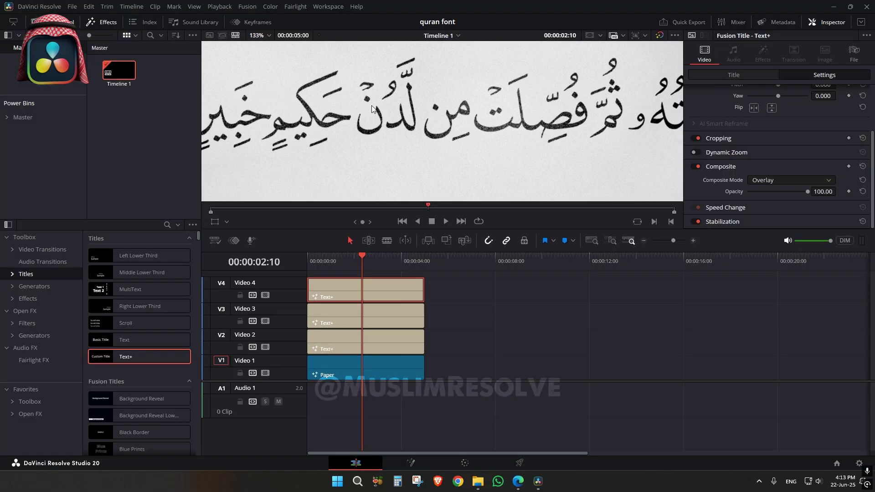
pyautogui.scroll(2, 373, 109)
pyautogui.scroll(2, 403, 128)
pyautogui.scroll(-2, 465, 133)
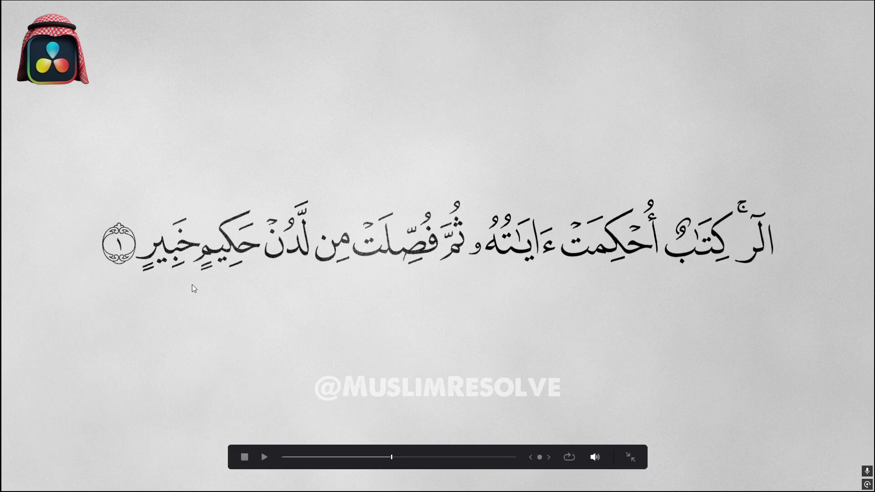
pyautogui.press('Escape')
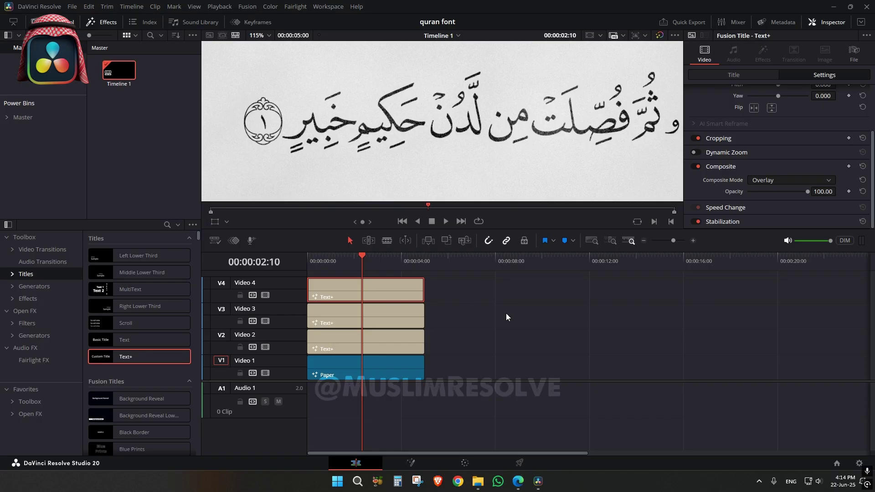
pyautogui.hotkey('shift', 'z')
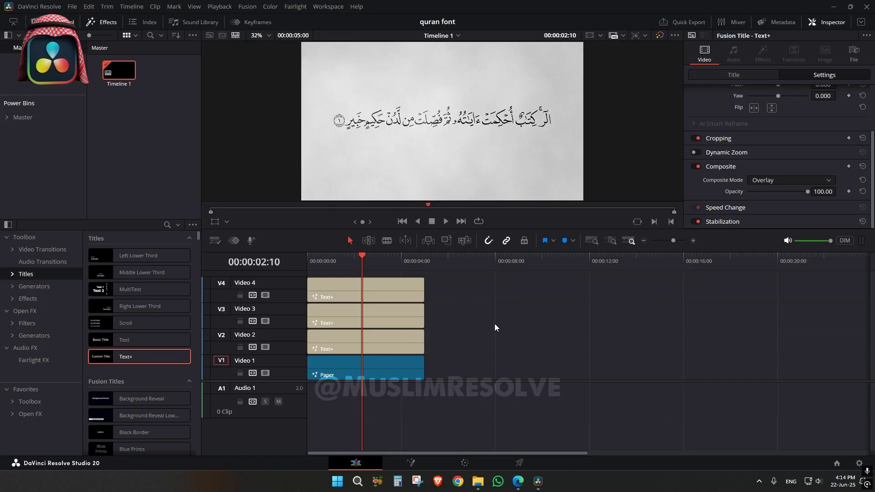